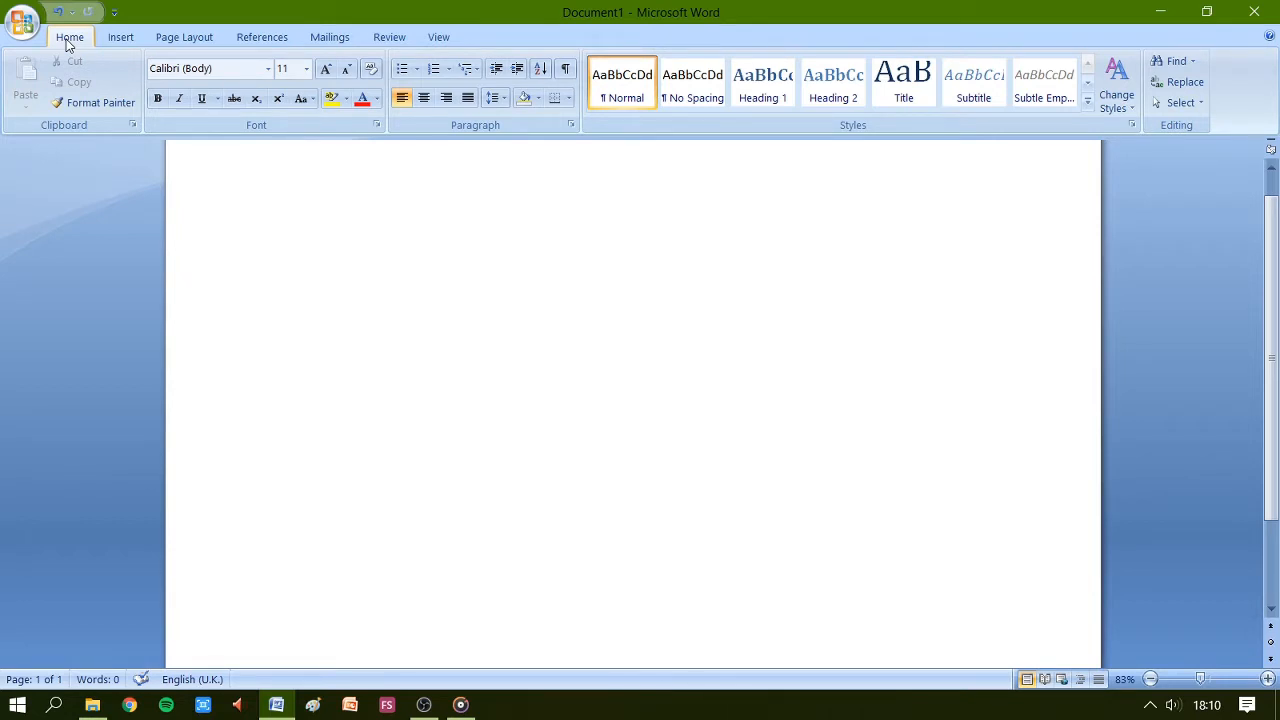
Insert a table with 7 columns and 4 rows into the blank document.
click(119, 40)
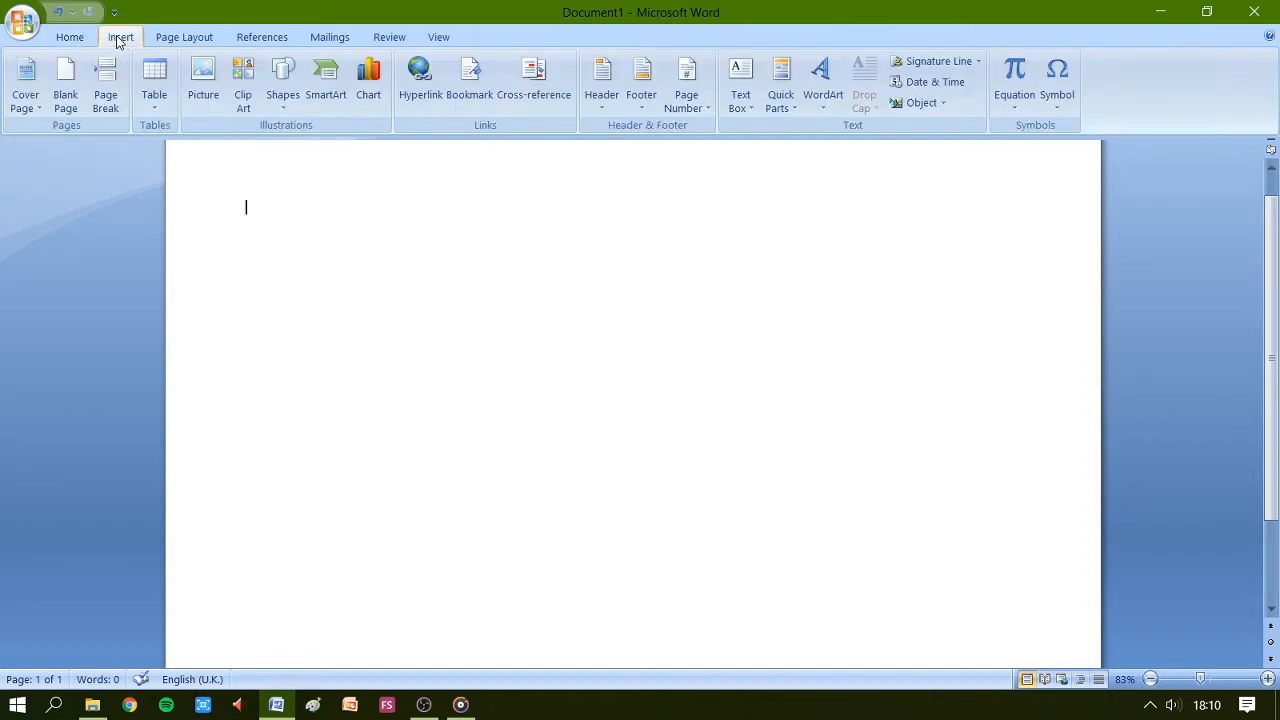
click(156, 74)
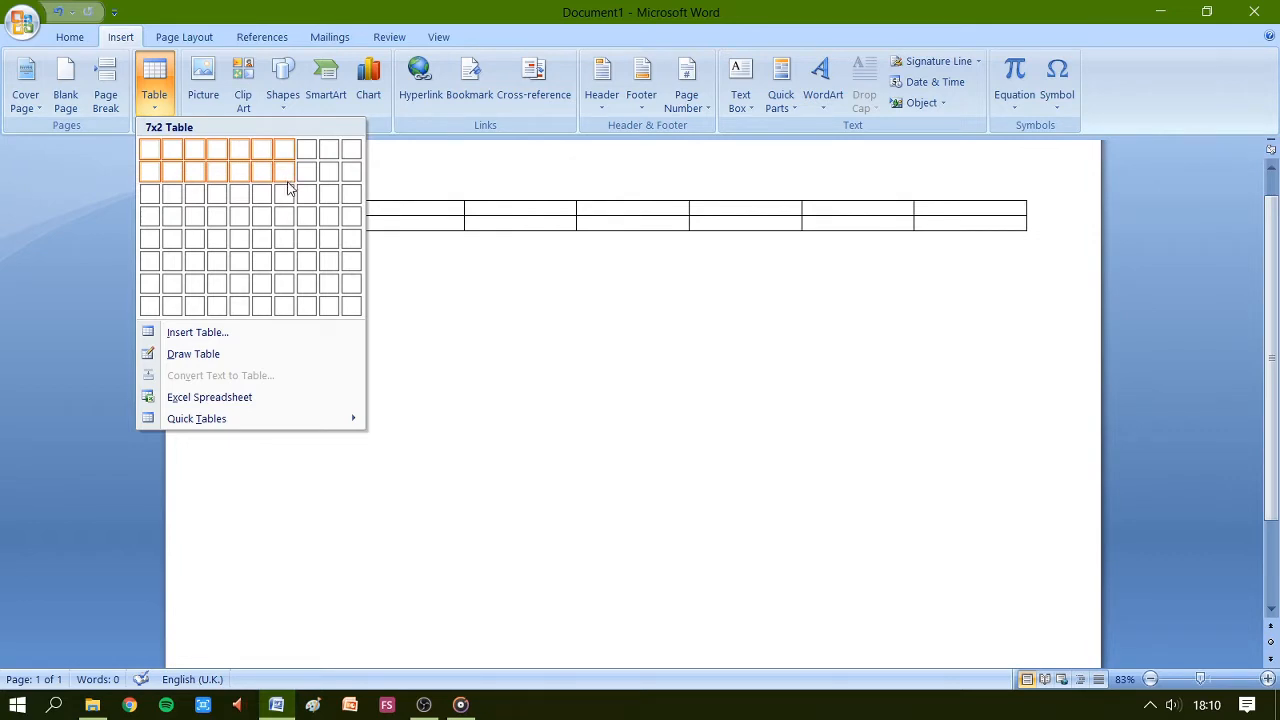
click(289, 243)
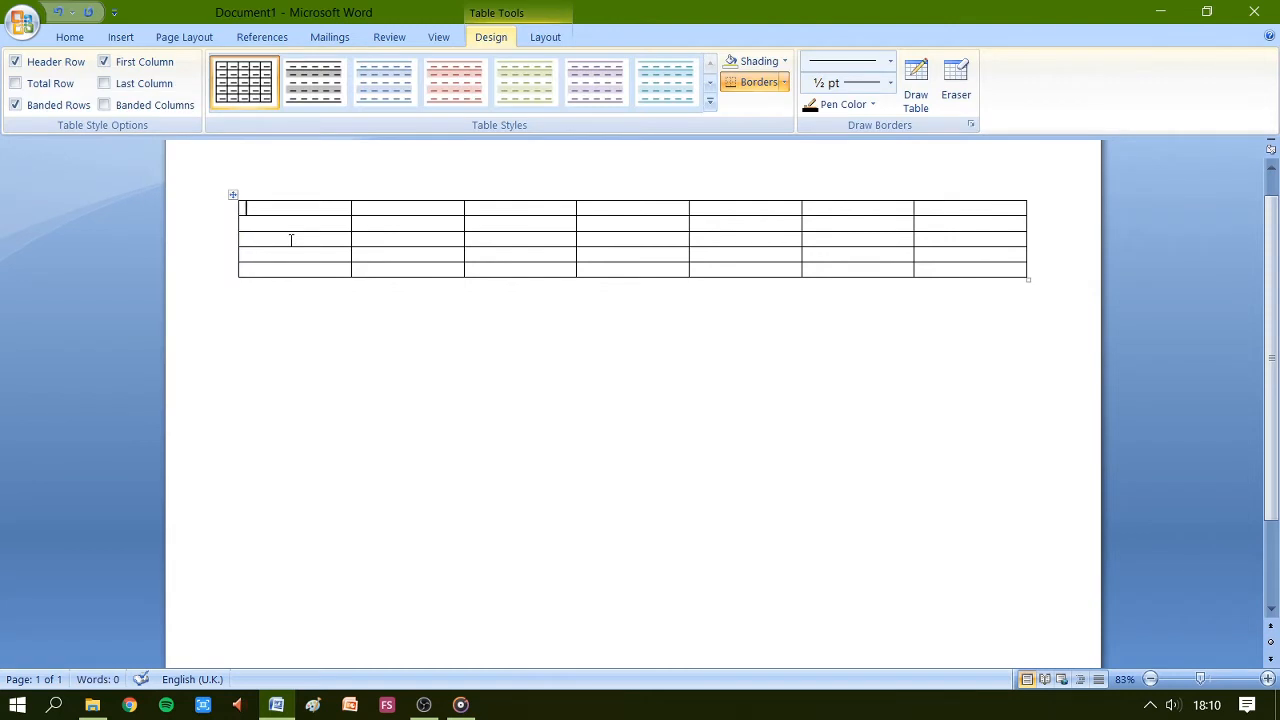
Enter Monday, Tuesday, Wednesday and Thursday in the first four cells of the header row.
text(Monday)
click(372, 208)
text(Tuesday)
click(497, 208)
text(Wednes)
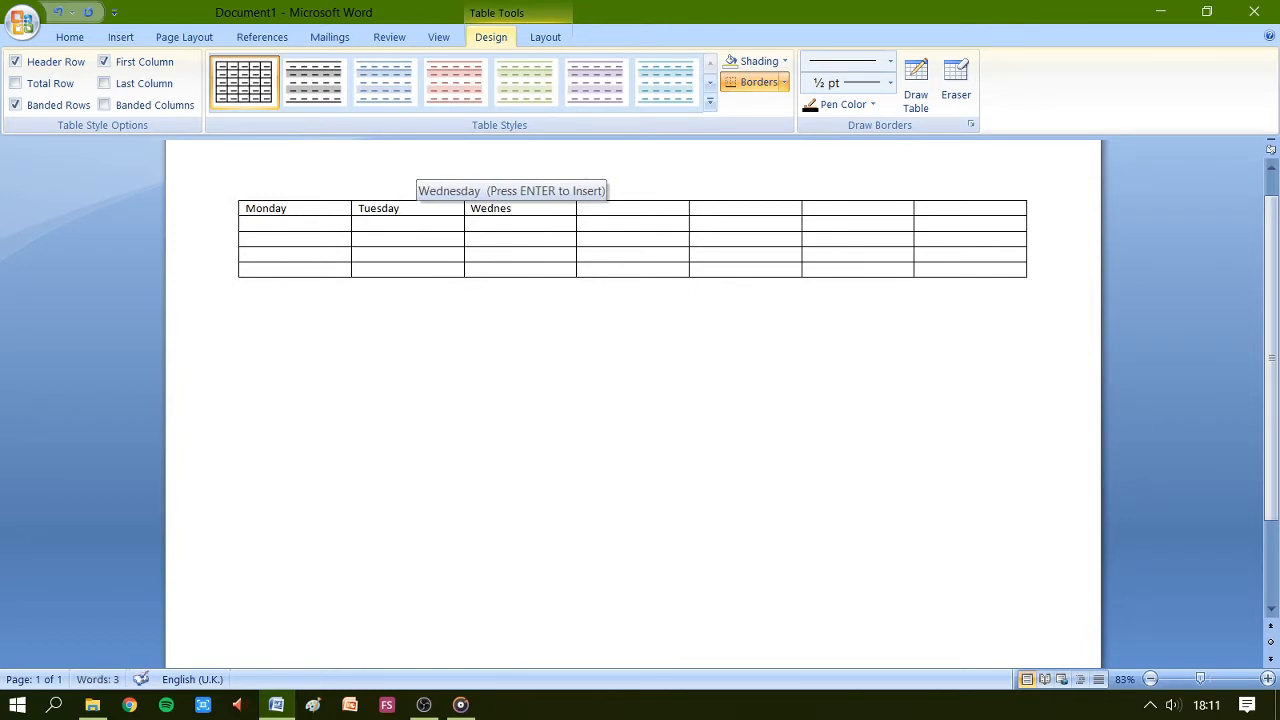
key(Return)
click(598, 208)
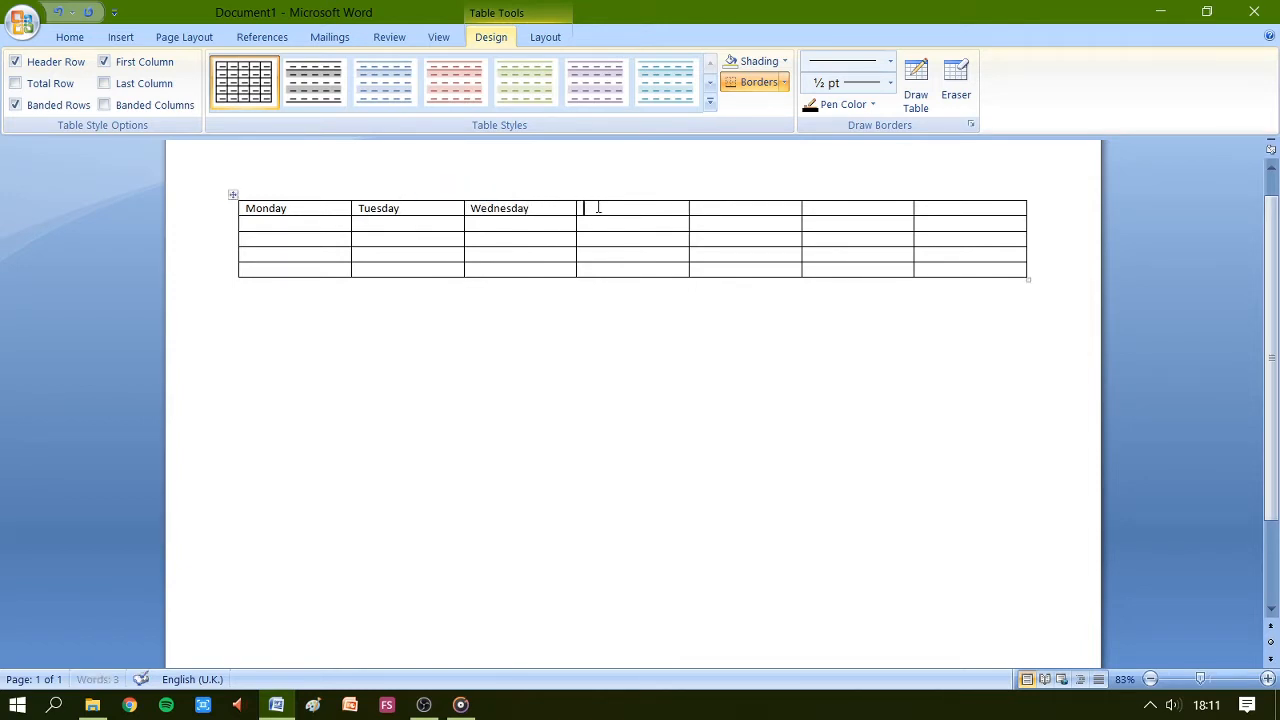
text(Thursd)
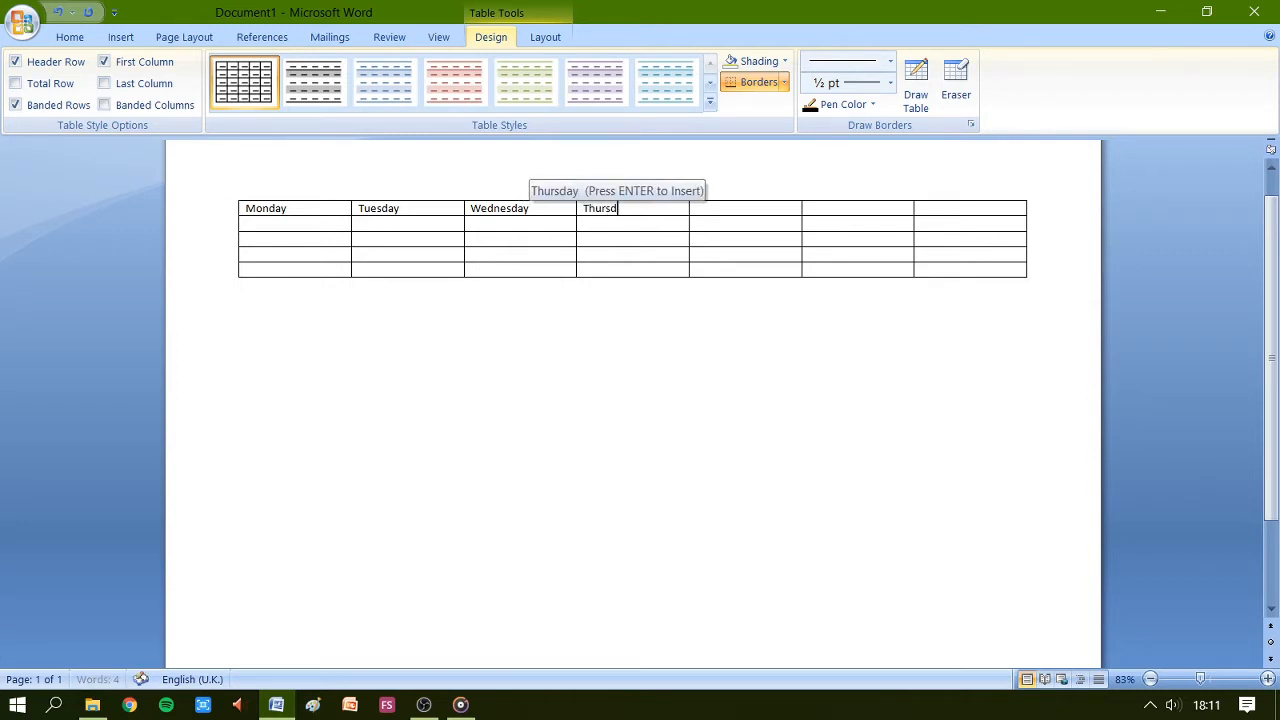
key(Return)
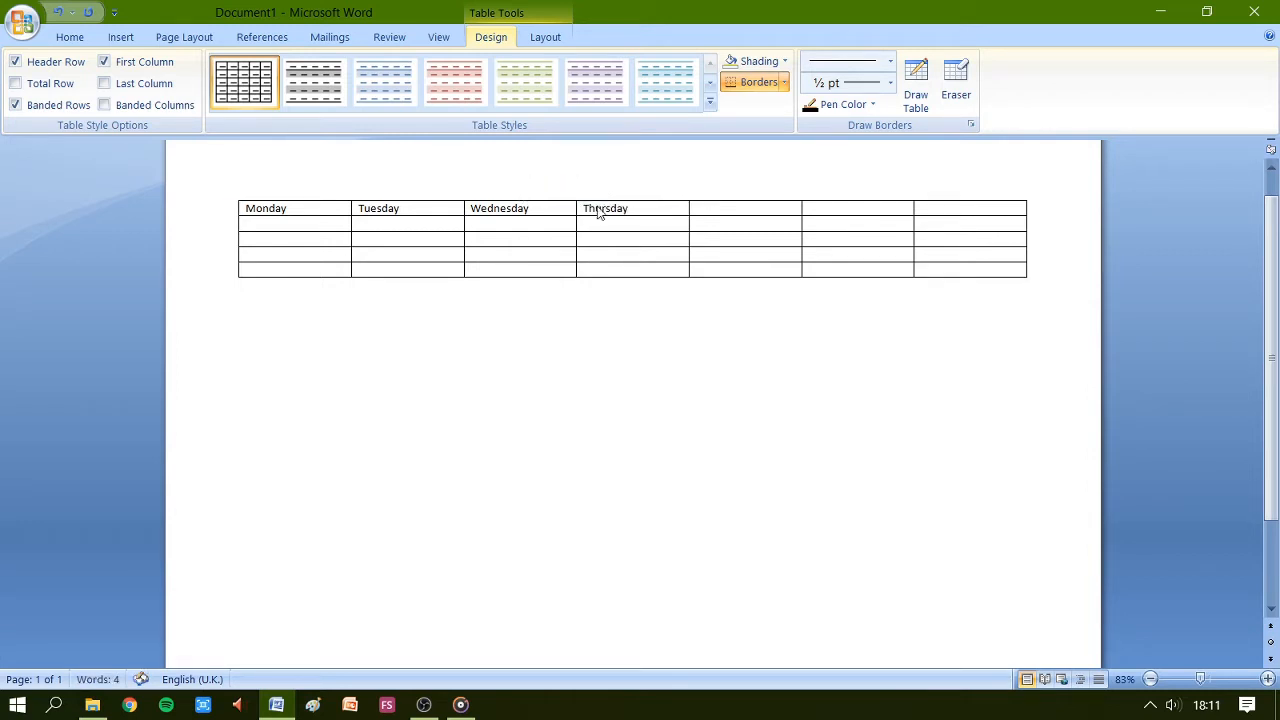
Enter Friday, Saturday and Sunday in the remaining header cells.
click(708, 207)
text(Frida)
text(y)
text(S)
text(atur)
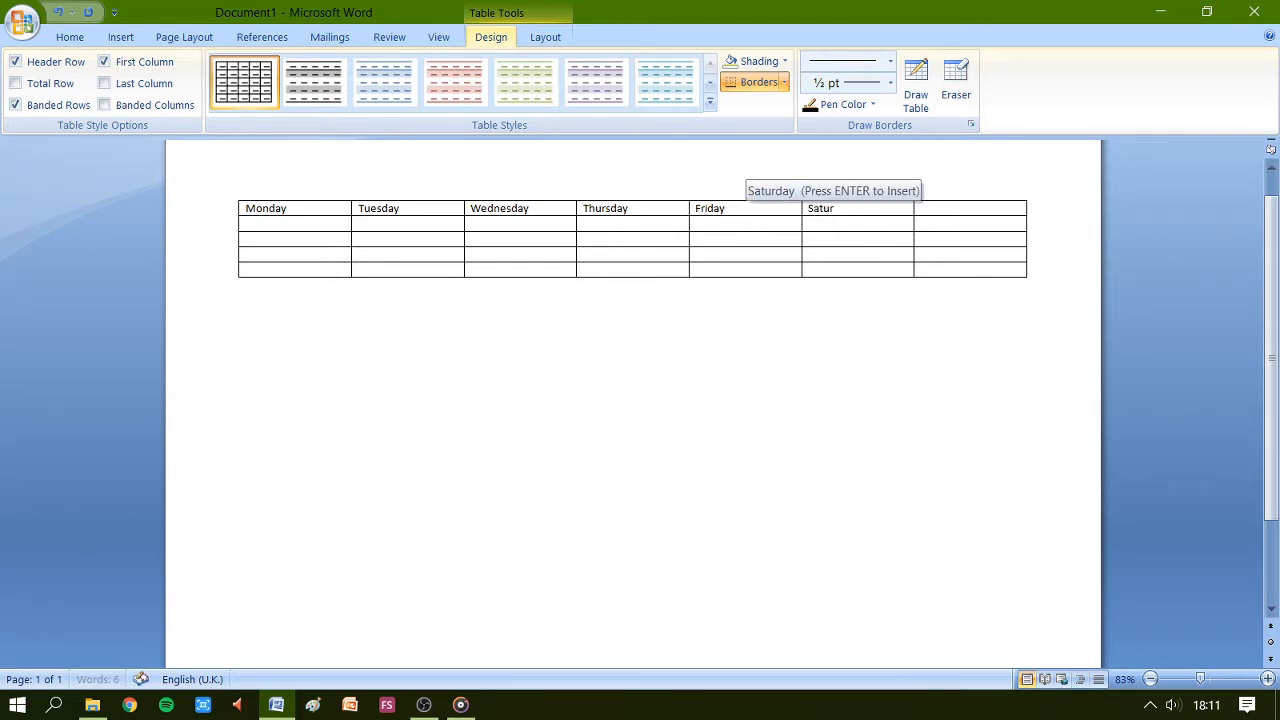
key(Return)
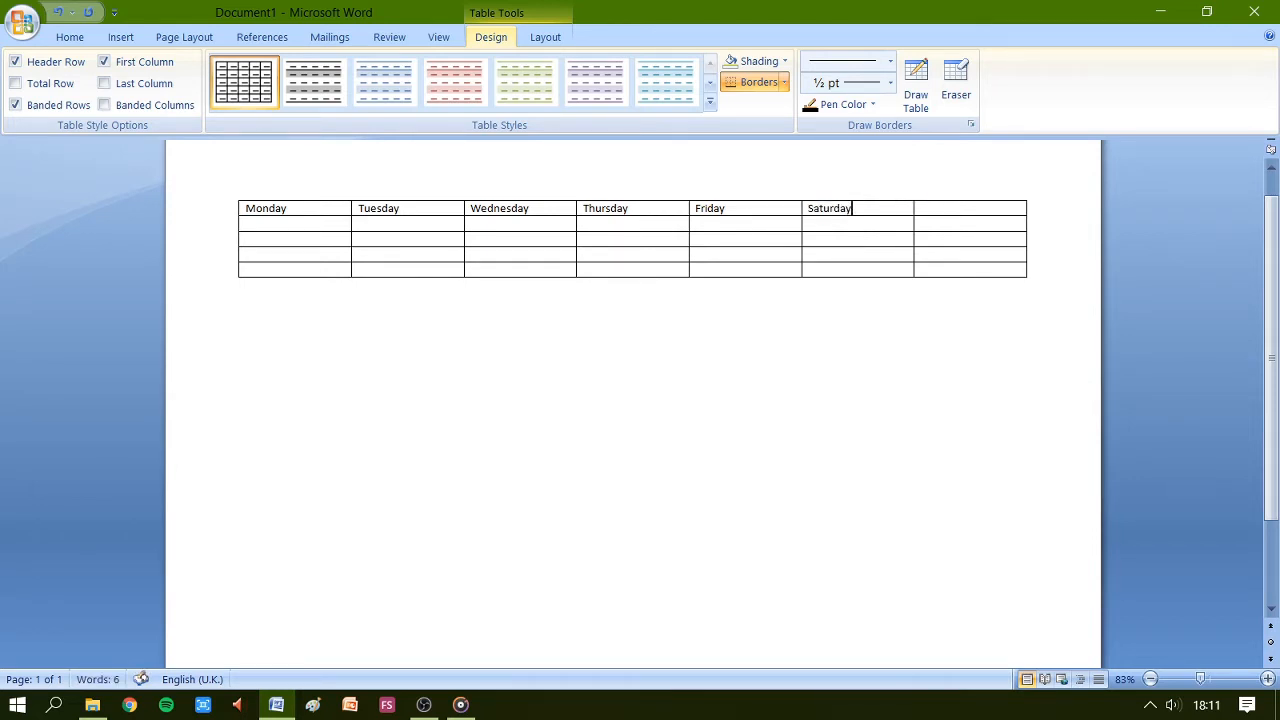
click(955, 206)
text(Sunday)
Enter 8.30 in the first cell below Monday.
click(258, 227)
text(8.30)
right_click(1051, 482)
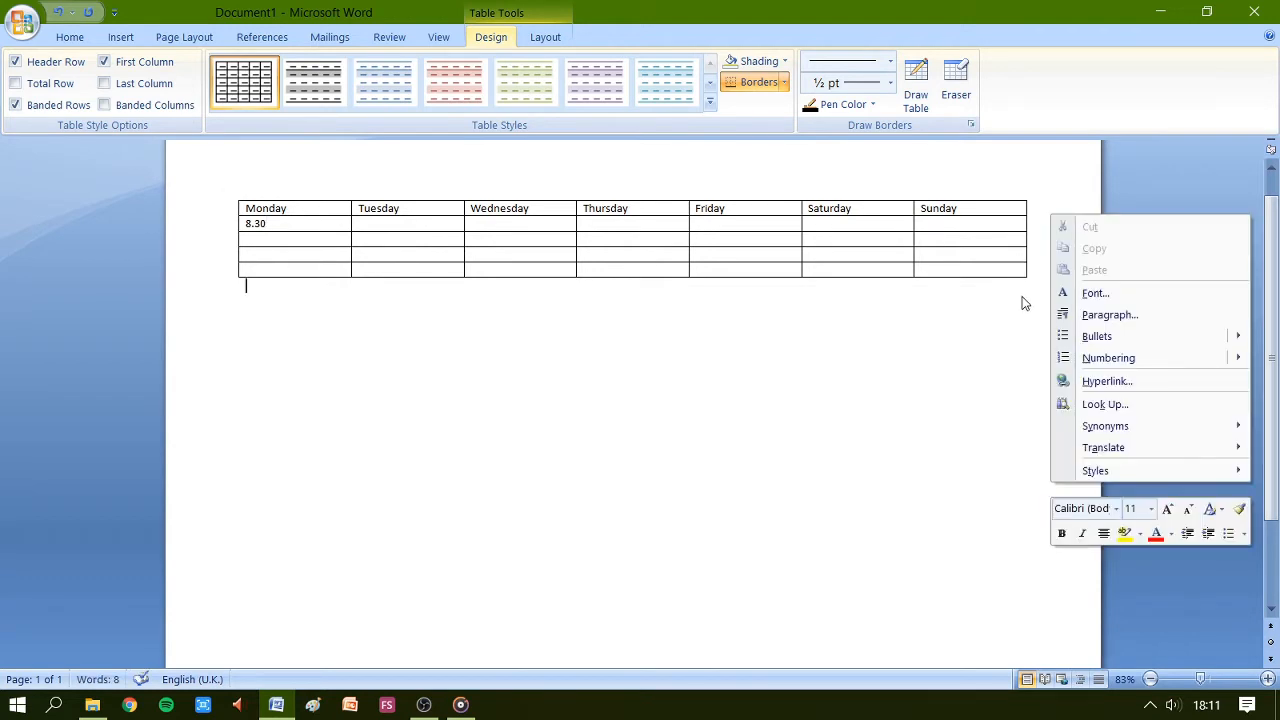
click(974, 317)
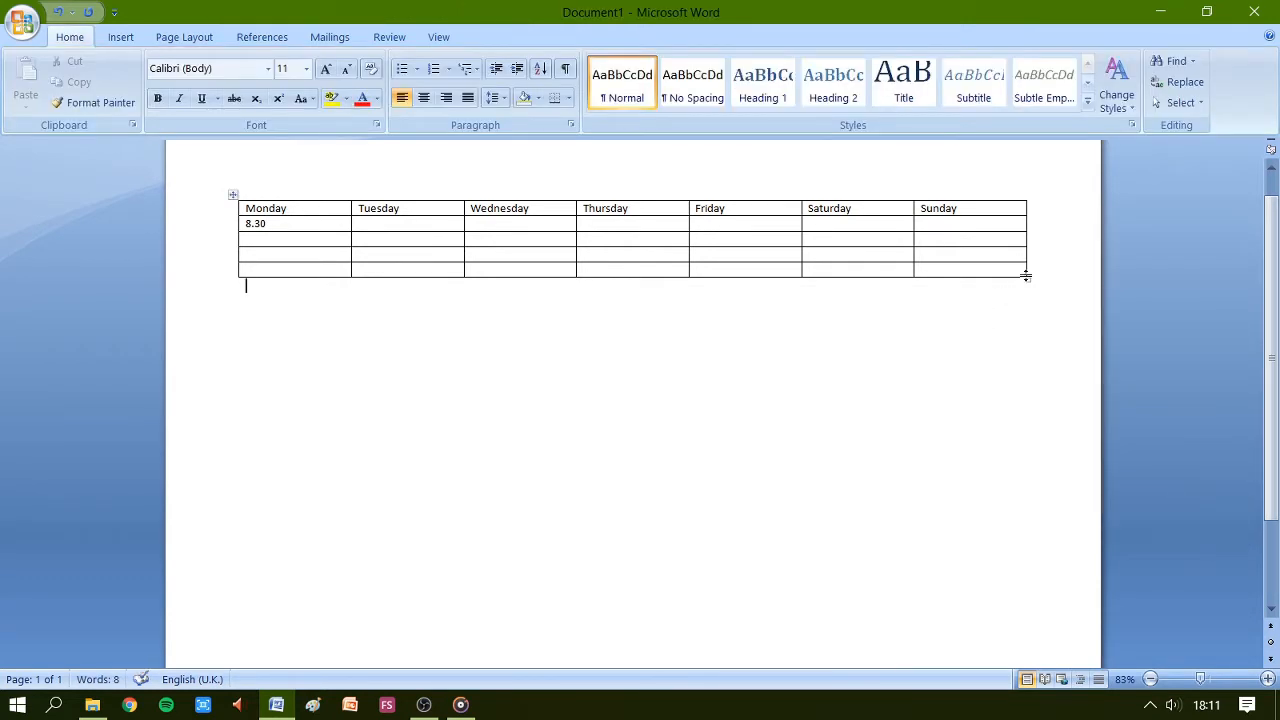
Enlarge the table by stretching its corner down to near the bottom of the page.
drag(1025, 275, 1037, 618)
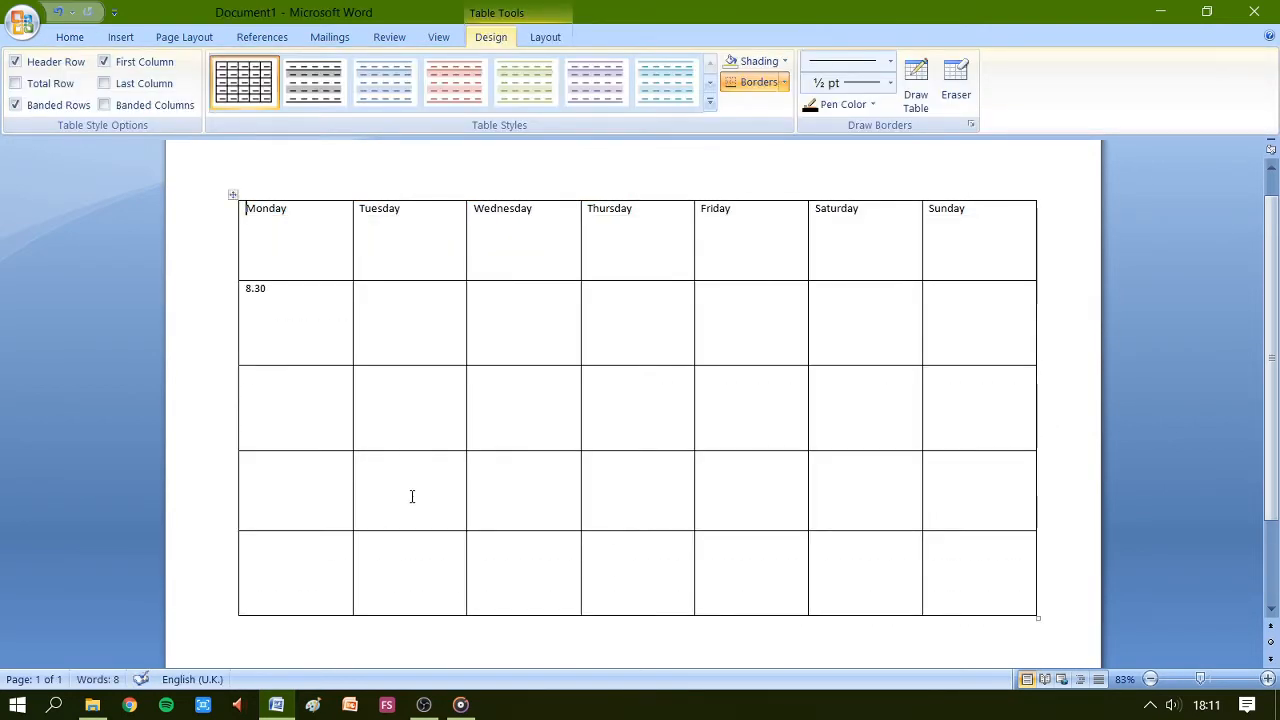
Add Sunny on a new line below 8.30 in the Monday cell.
click(280, 319)
key(Return)
text(Sunny)
Enter 2.30 and Rainy on separate lines in the next cell down the Monday column.
click(262, 391)
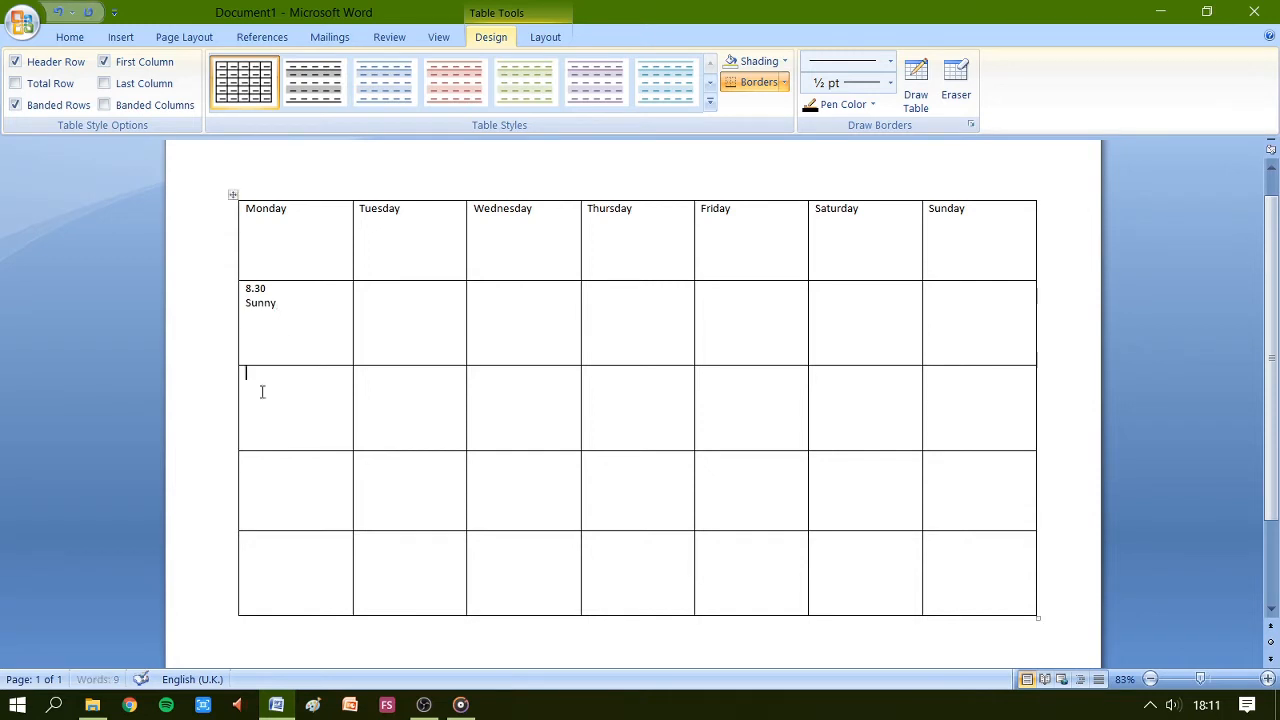
text(2.30)
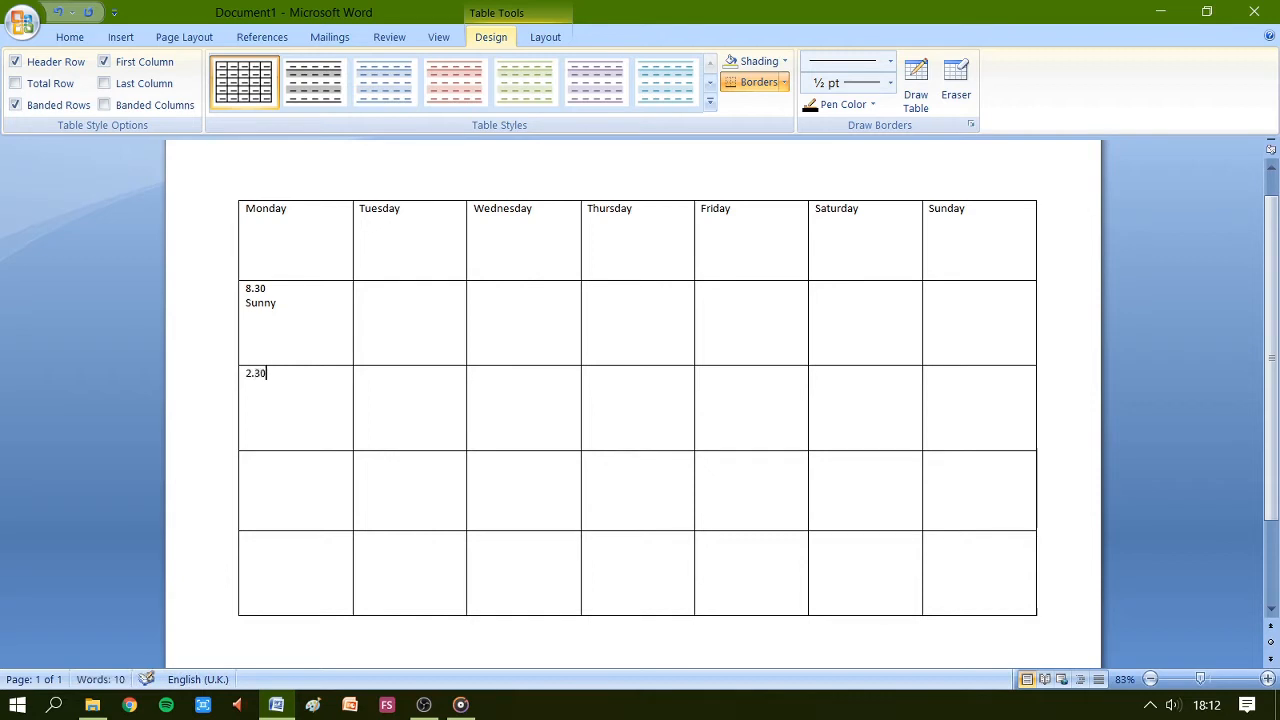
key(Return)
text(Rainy)
key(Return)
Enter 8.10 and Cloudy on separate lines in the fourth Monday-column cell.
click(255, 467)
text(8.10)
key(Return)
text(Cloudy)
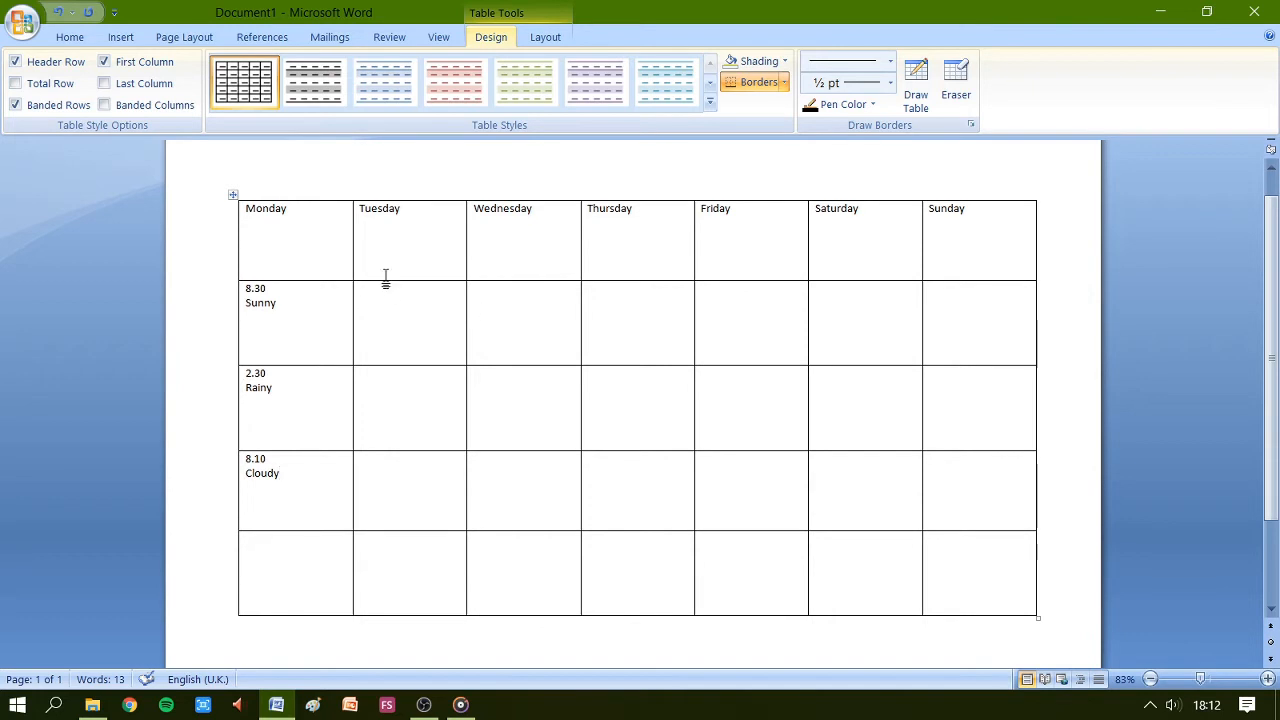
click(263, 547)
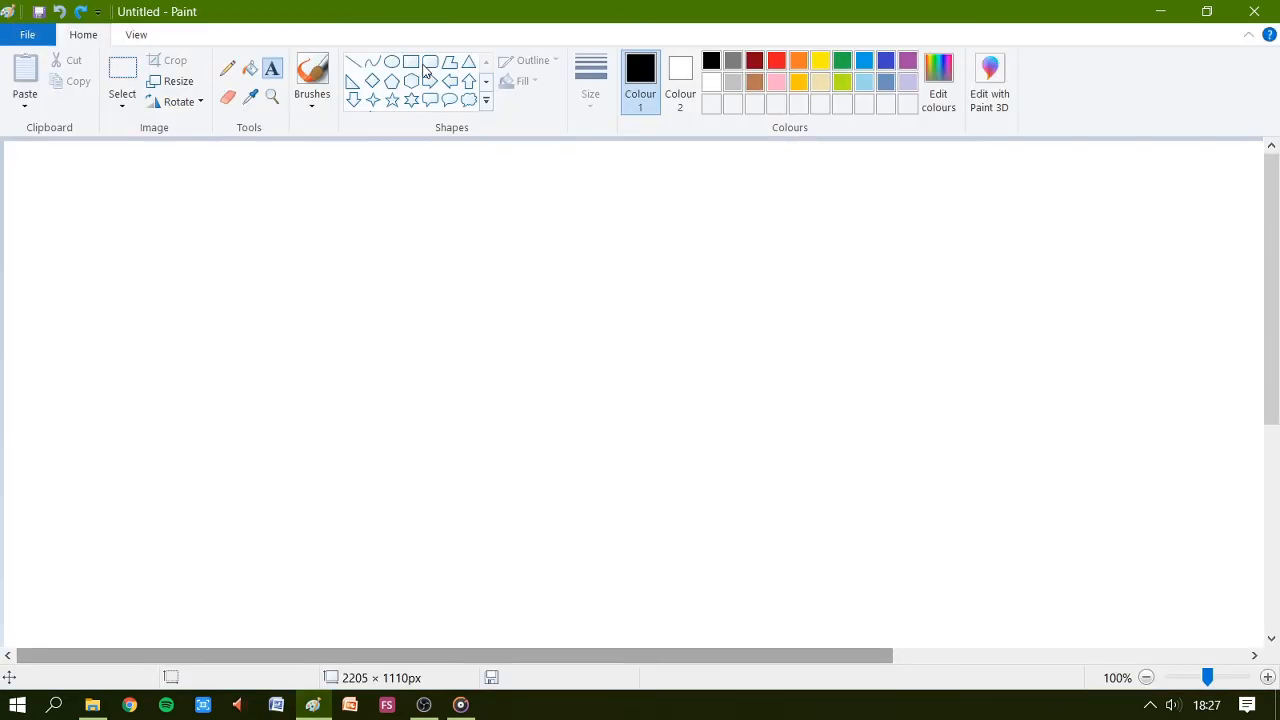
In Paint, draw seven rectangles side by side along the top of the canvas, each about 150 × 85 px.
click(411, 64)
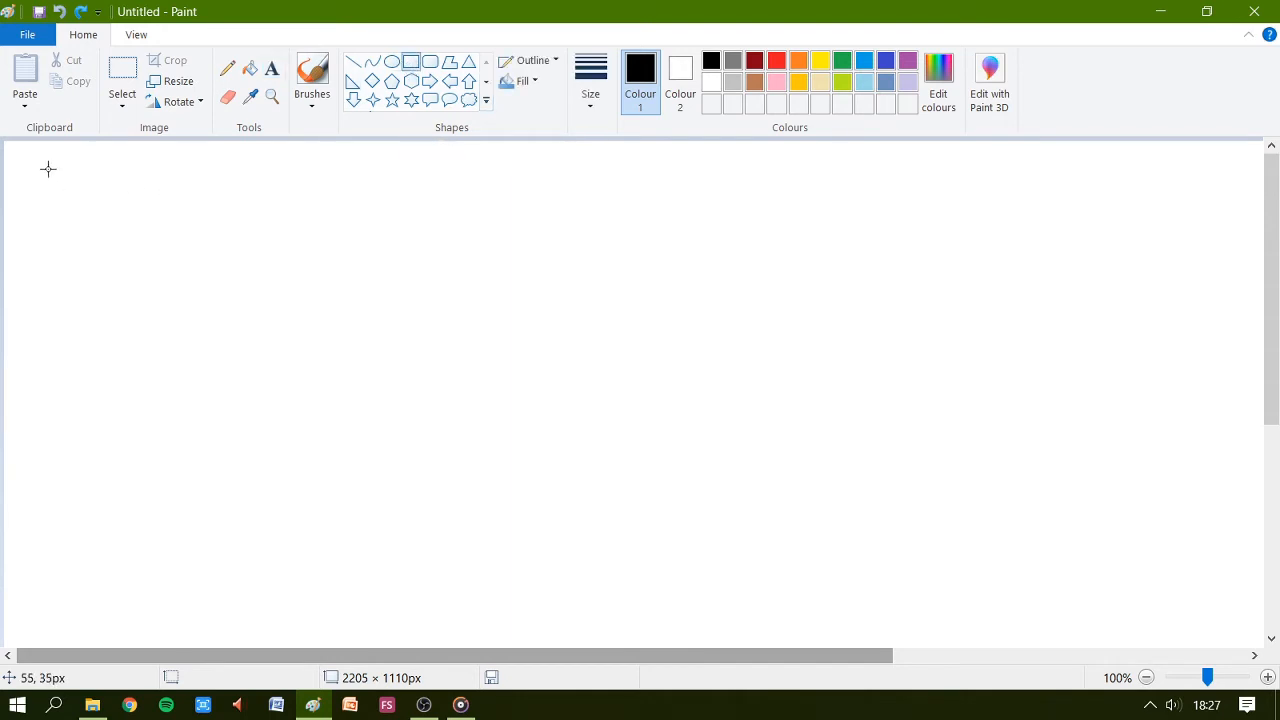
drag(41, 169, 203, 228)
drag(214, 170, 357, 230)
drag(372, 170, 494, 237)
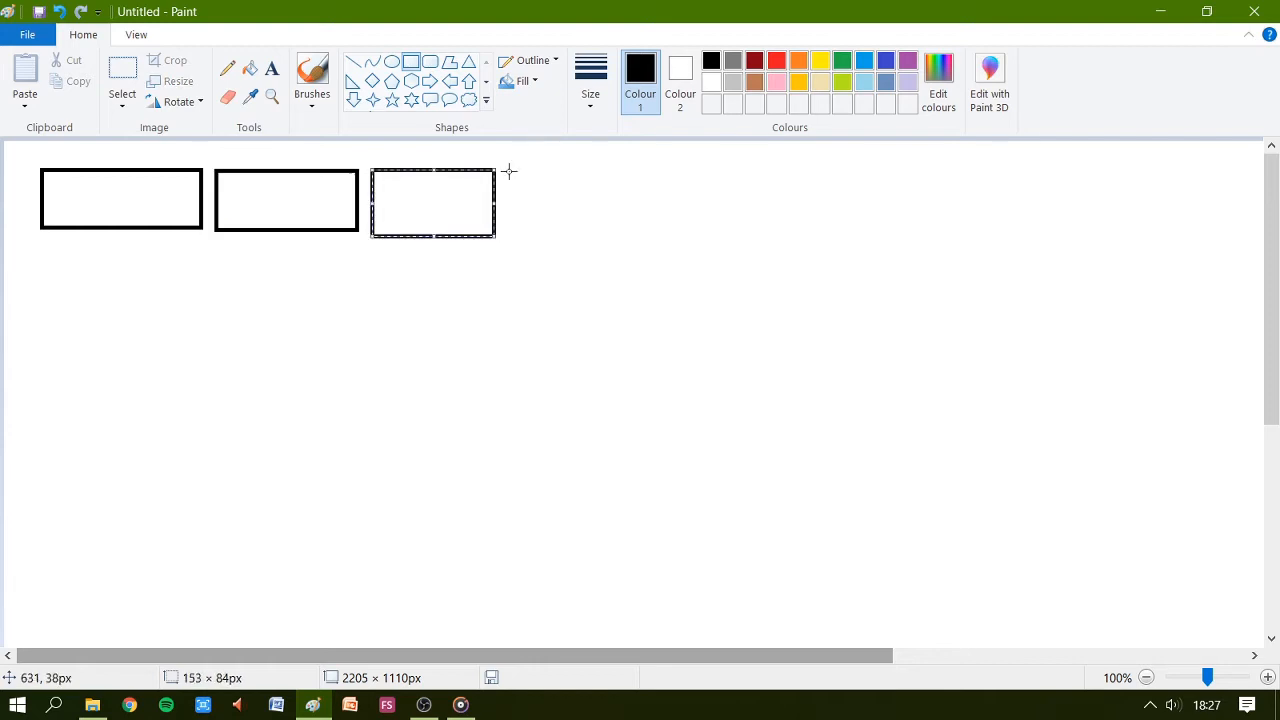
drag(511, 169, 638, 238)
drag(658, 166, 790, 238)
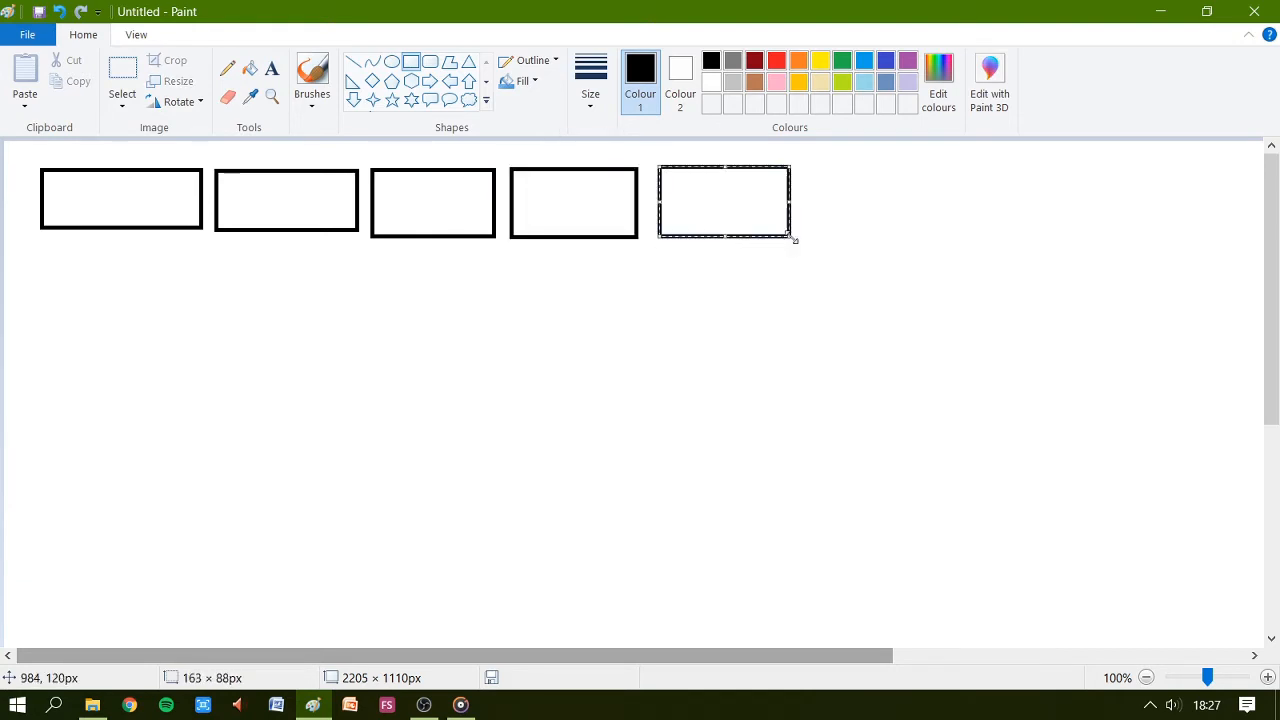
drag(806, 168, 929, 236)
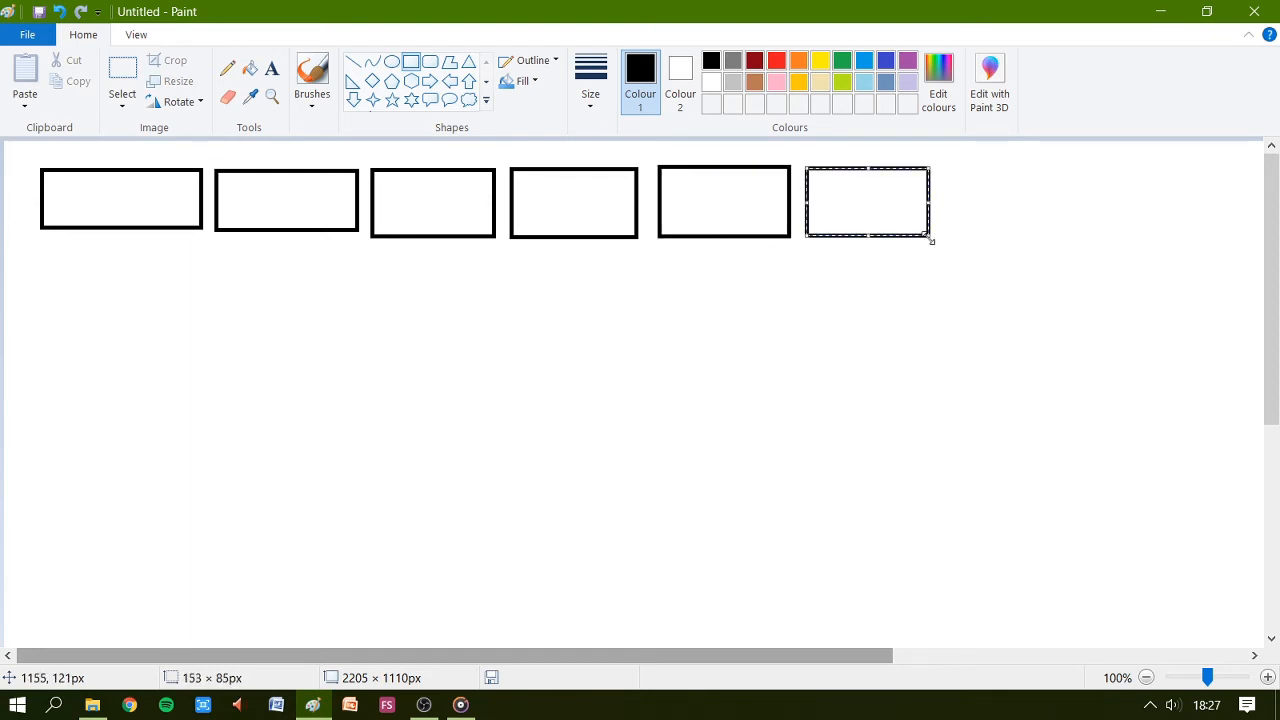
click(944, 168)
drag(944, 168, 1087, 236)
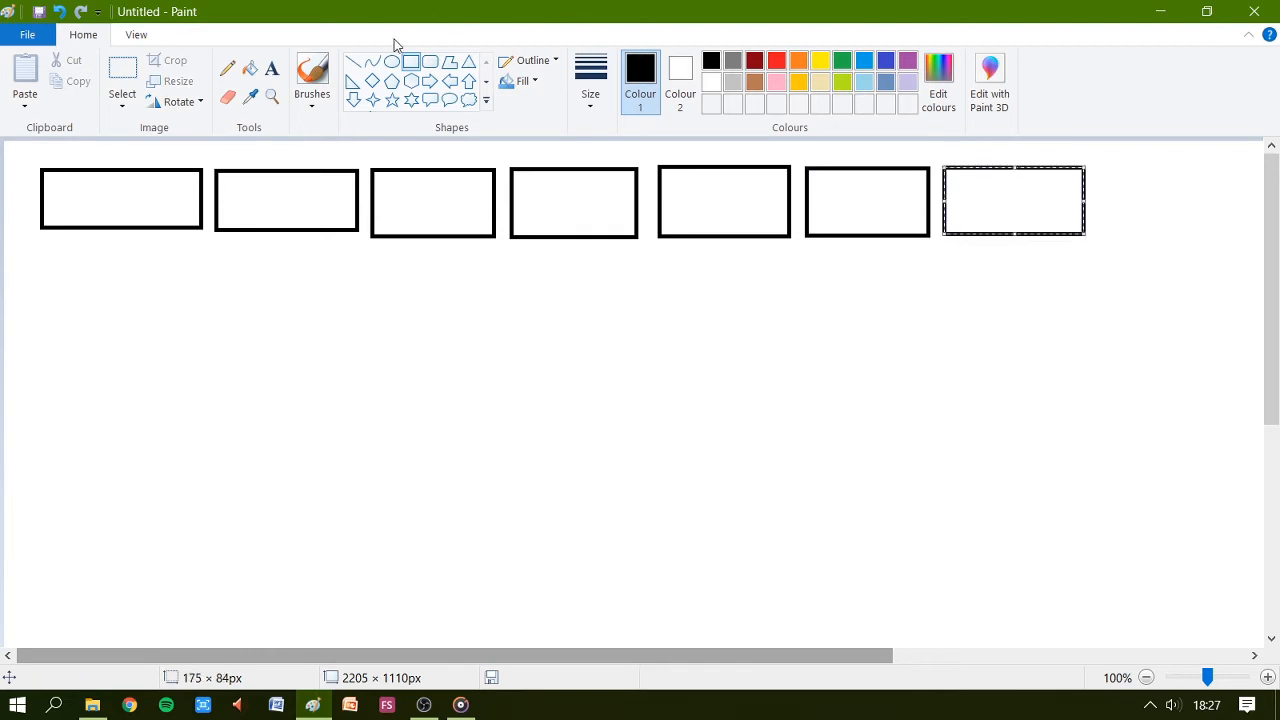
Label the first rectangle monday with the Text tool.
click(272, 70)
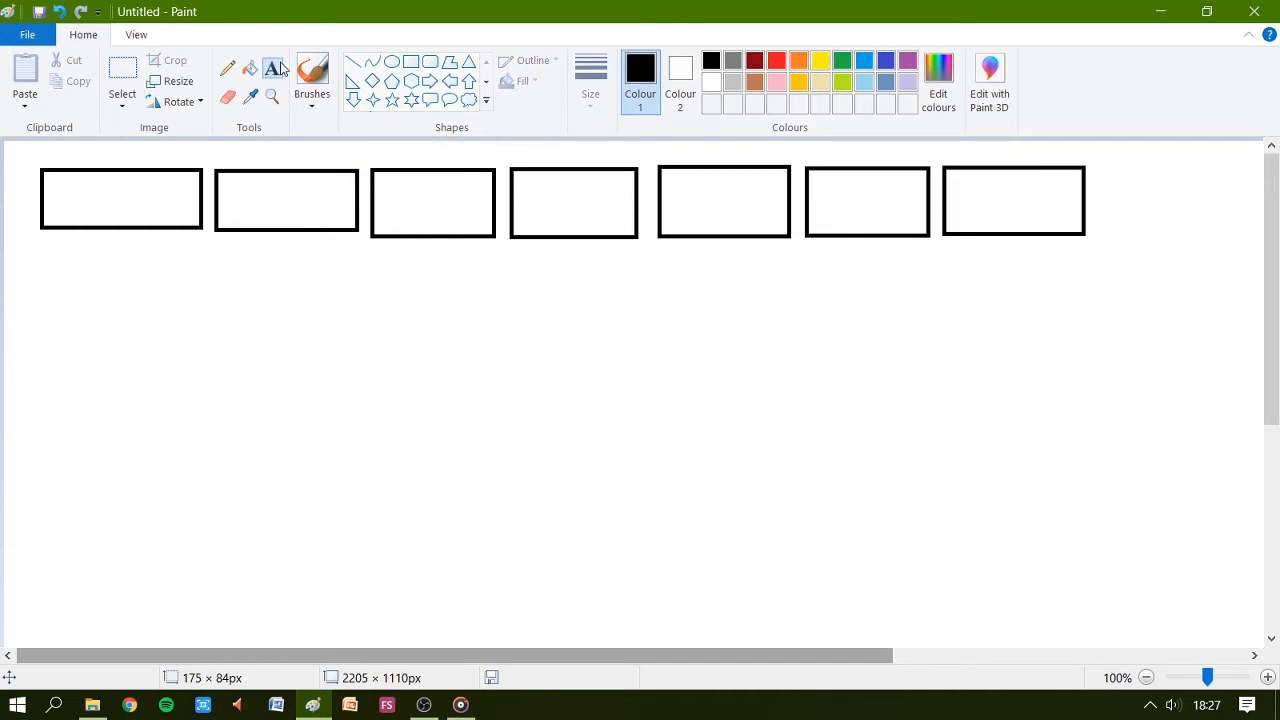
click(48, 178)
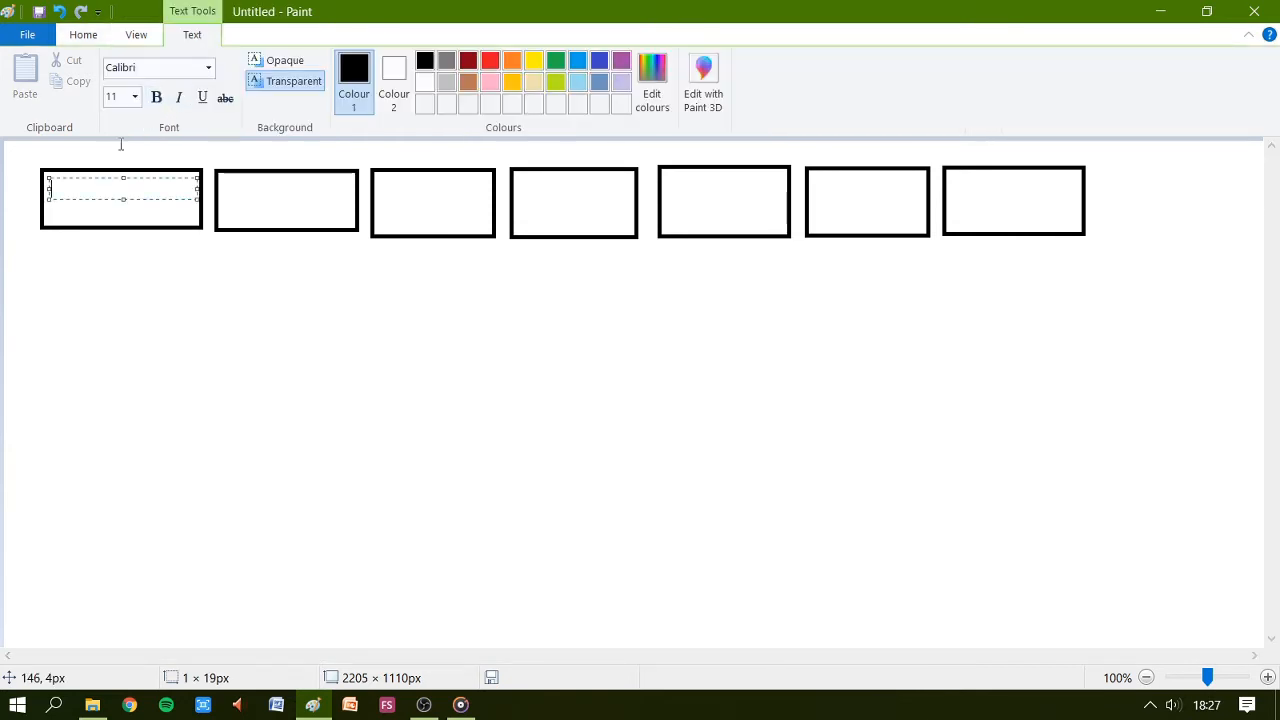
text(monday)
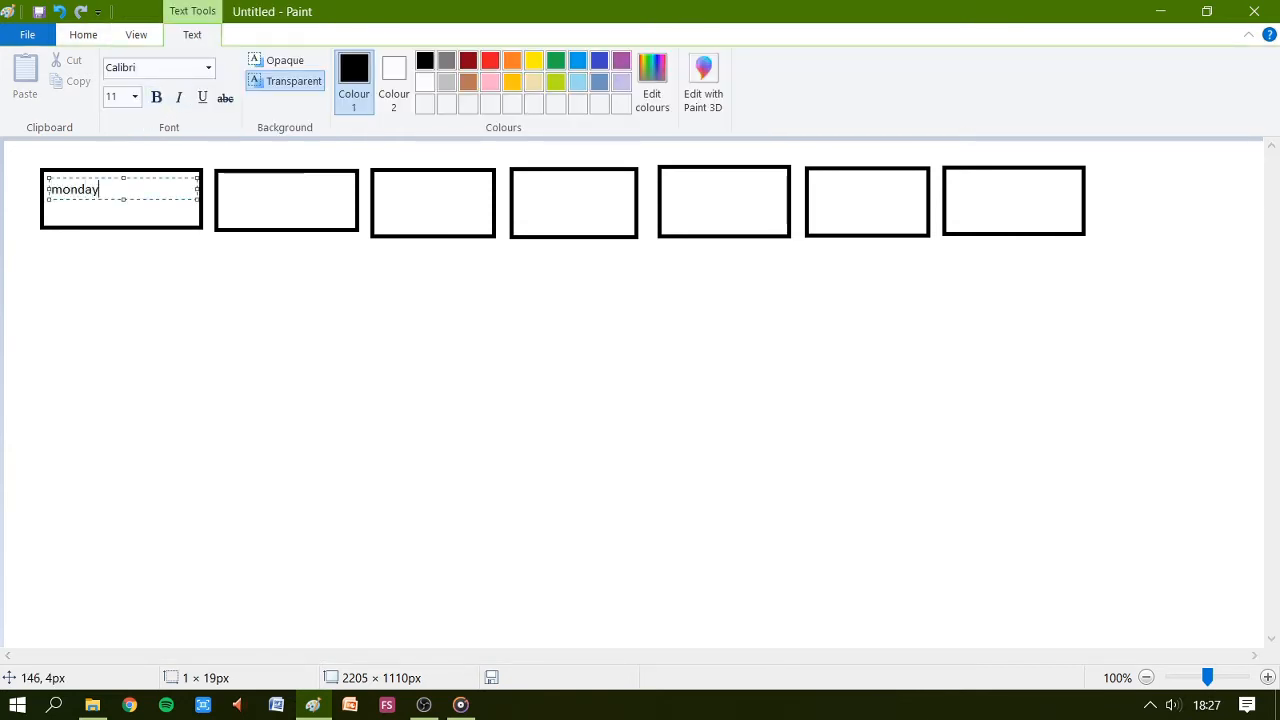
click(232, 176)
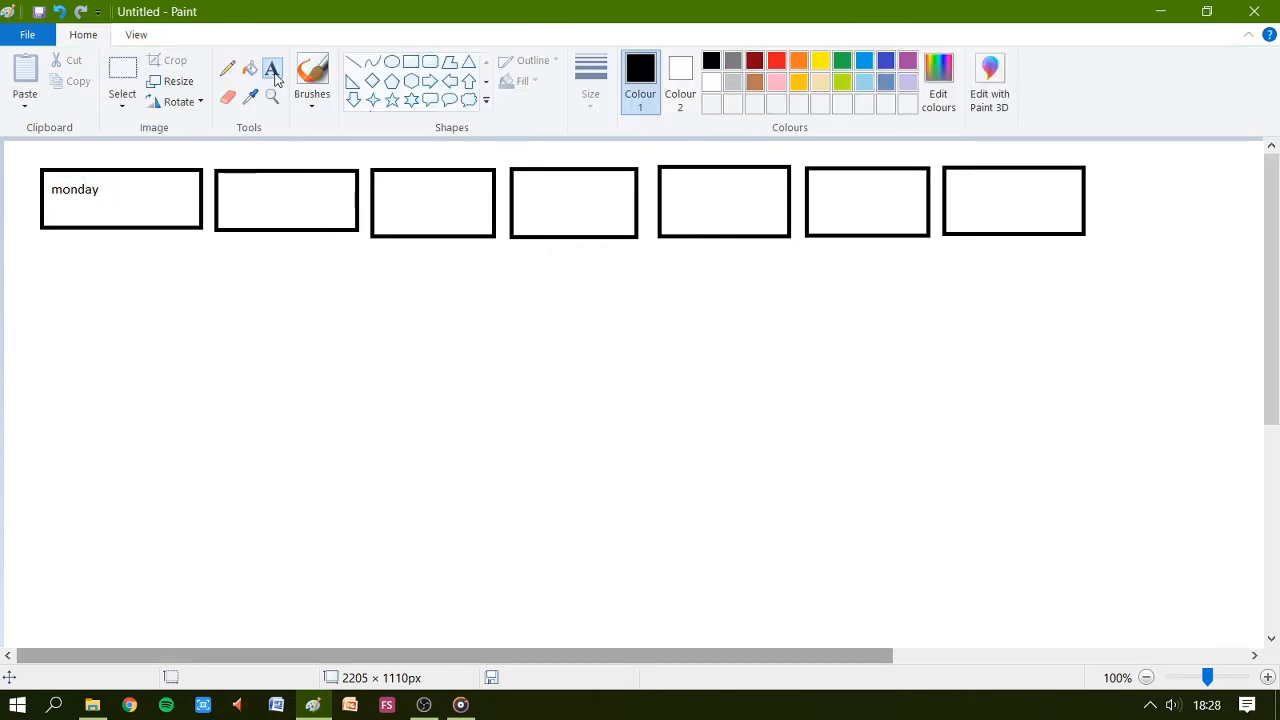
Label the second and third rectangles tuesday and wednesday.
drag(230, 192, 335, 216)
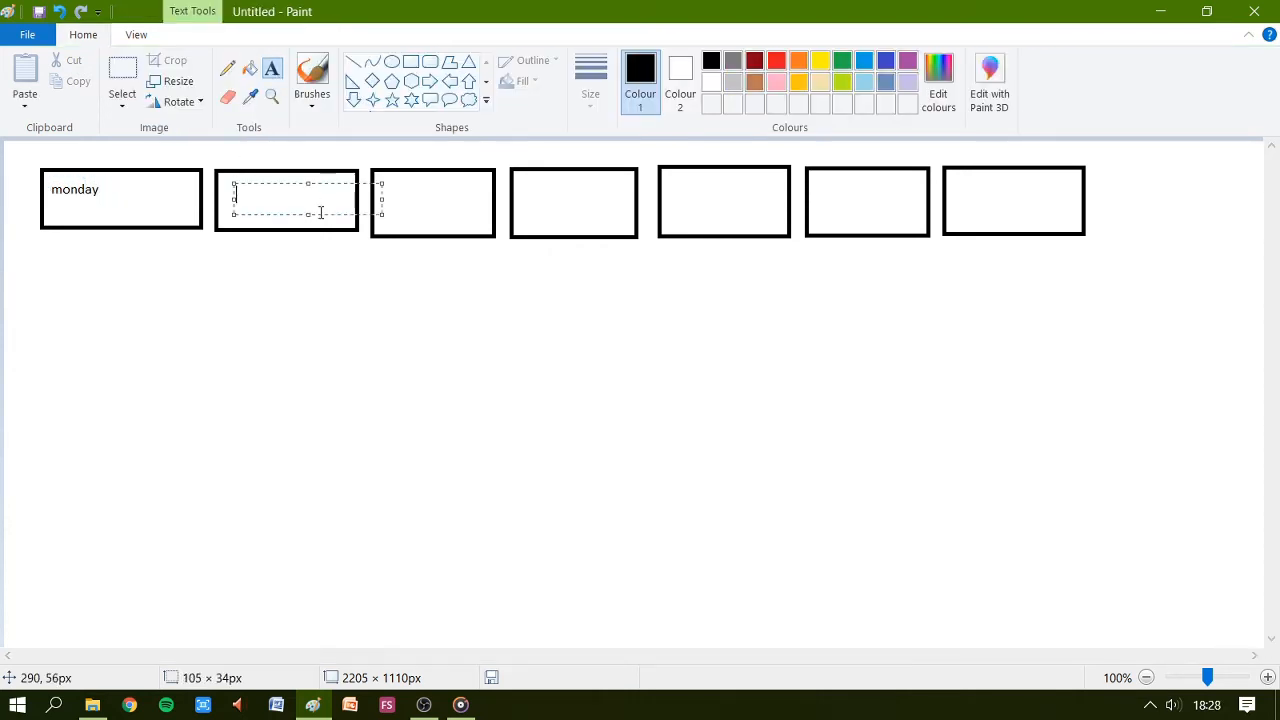
text(tuesday)
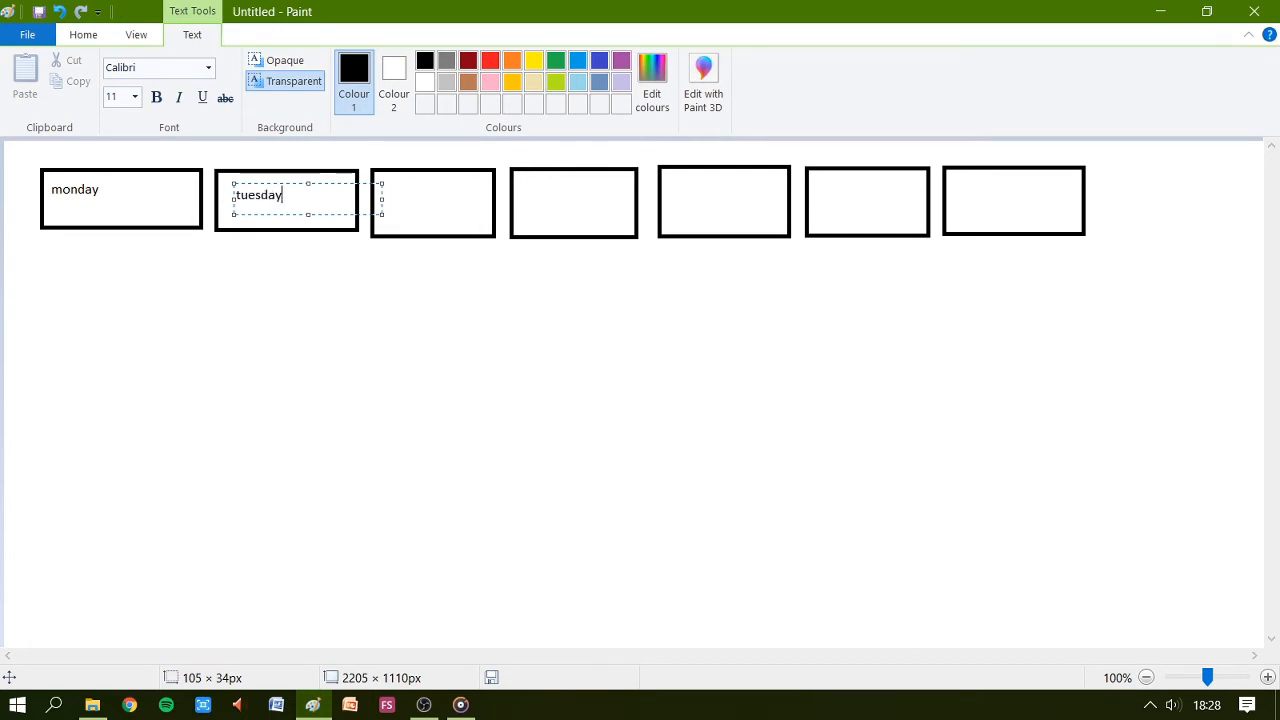
click(400, 186)
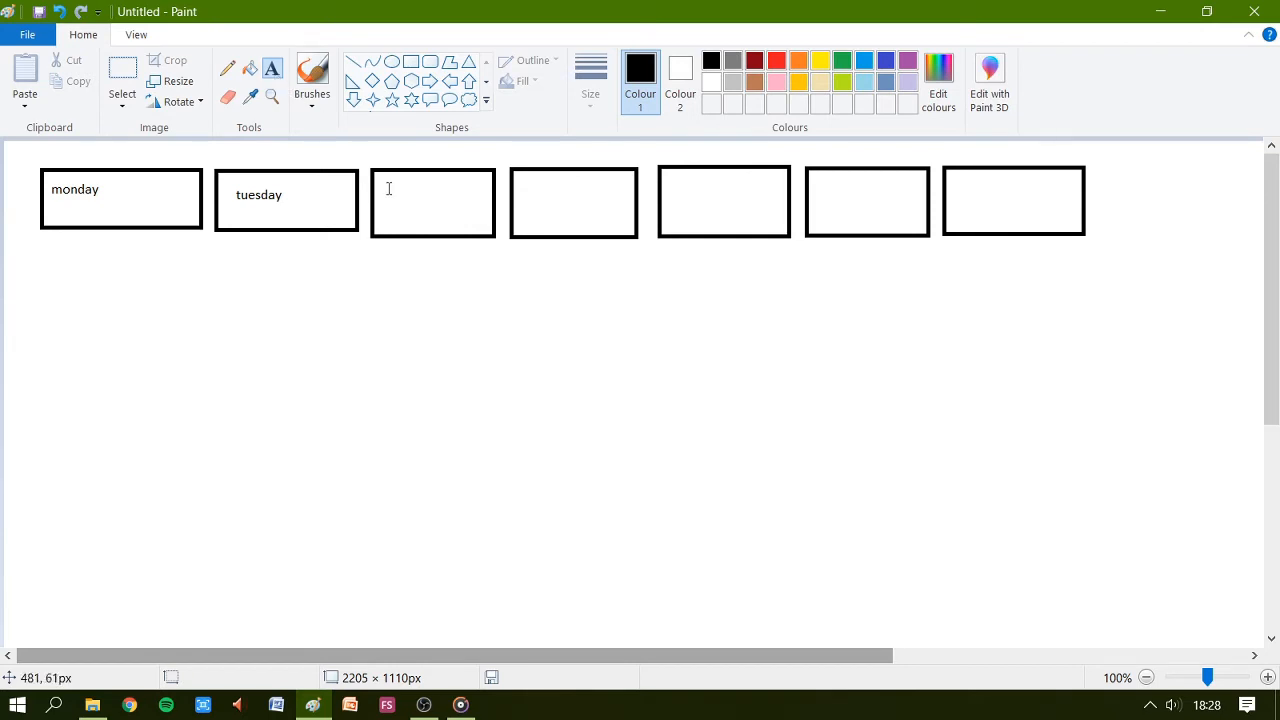
drag(389, 186, 476, 218)
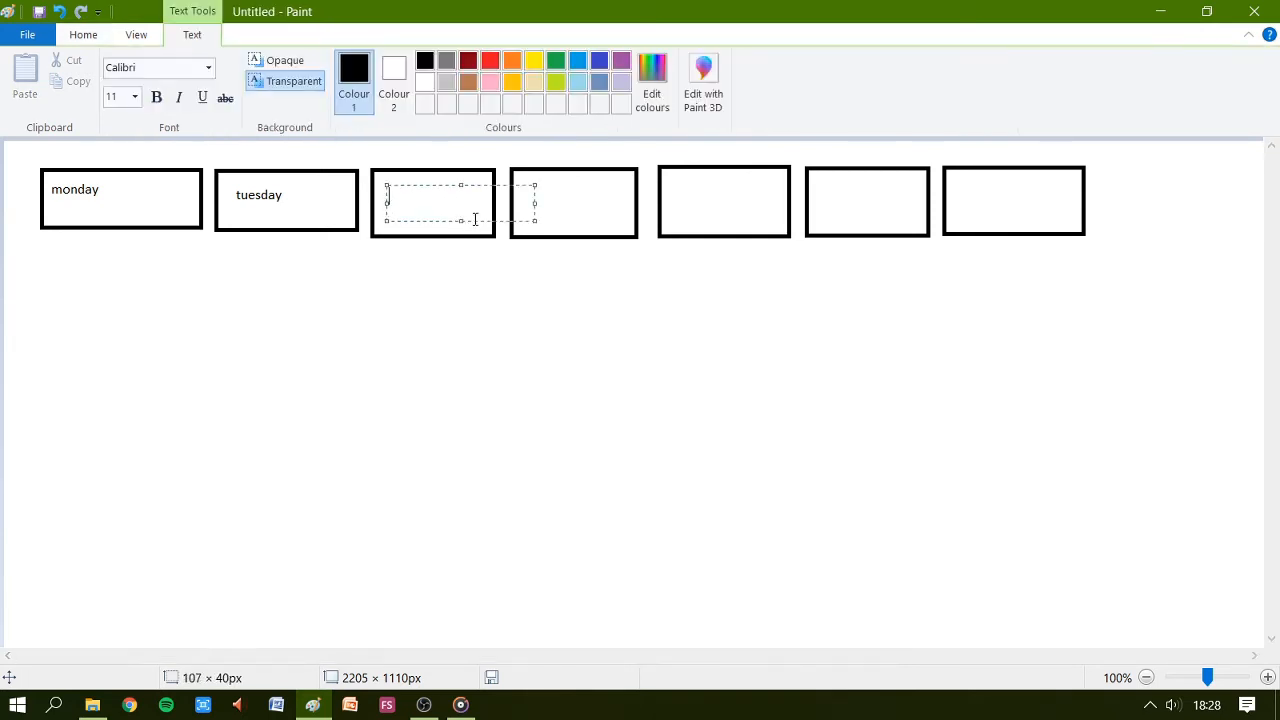
text(Wednes)
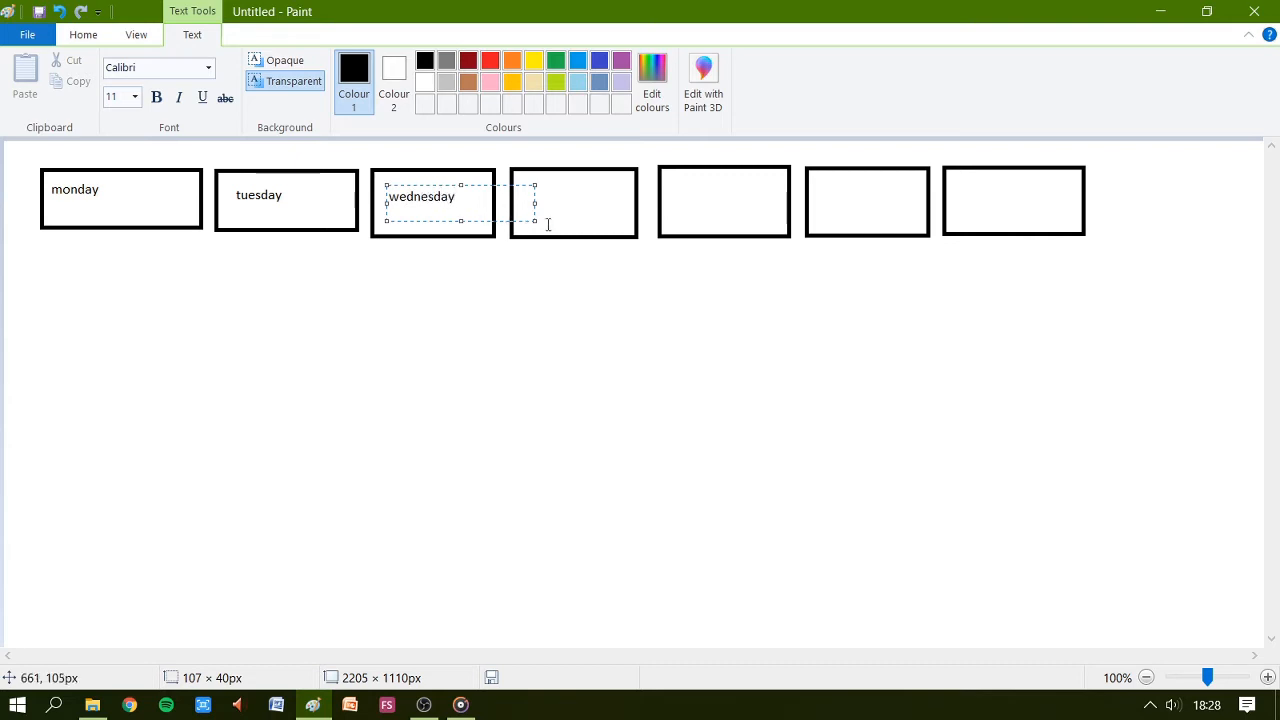
click(556, 198)
Label the fourth, fifth and sixth rectangles thursday, friday and saturday.
drag(534, 190, 615, 216)
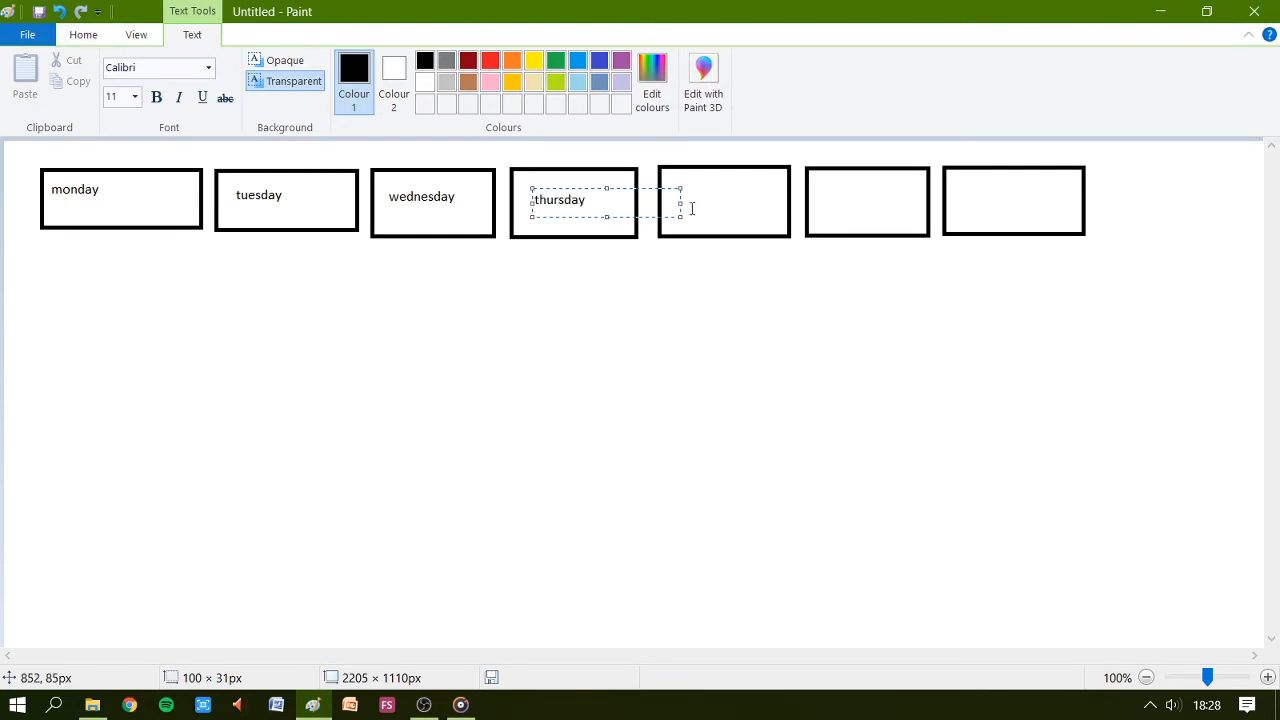
click(686, 195)
drag(681, 190, 768, 222)
click(846, 196)
drag(829, 191, 902, 218)
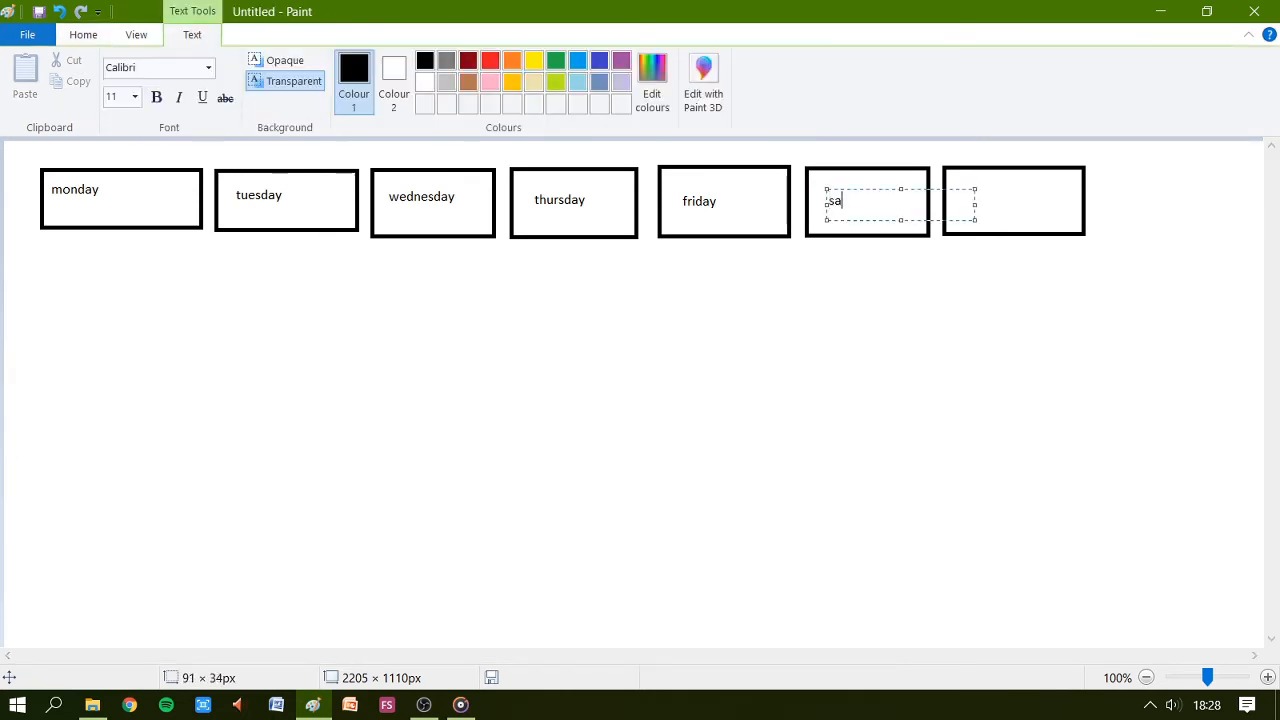
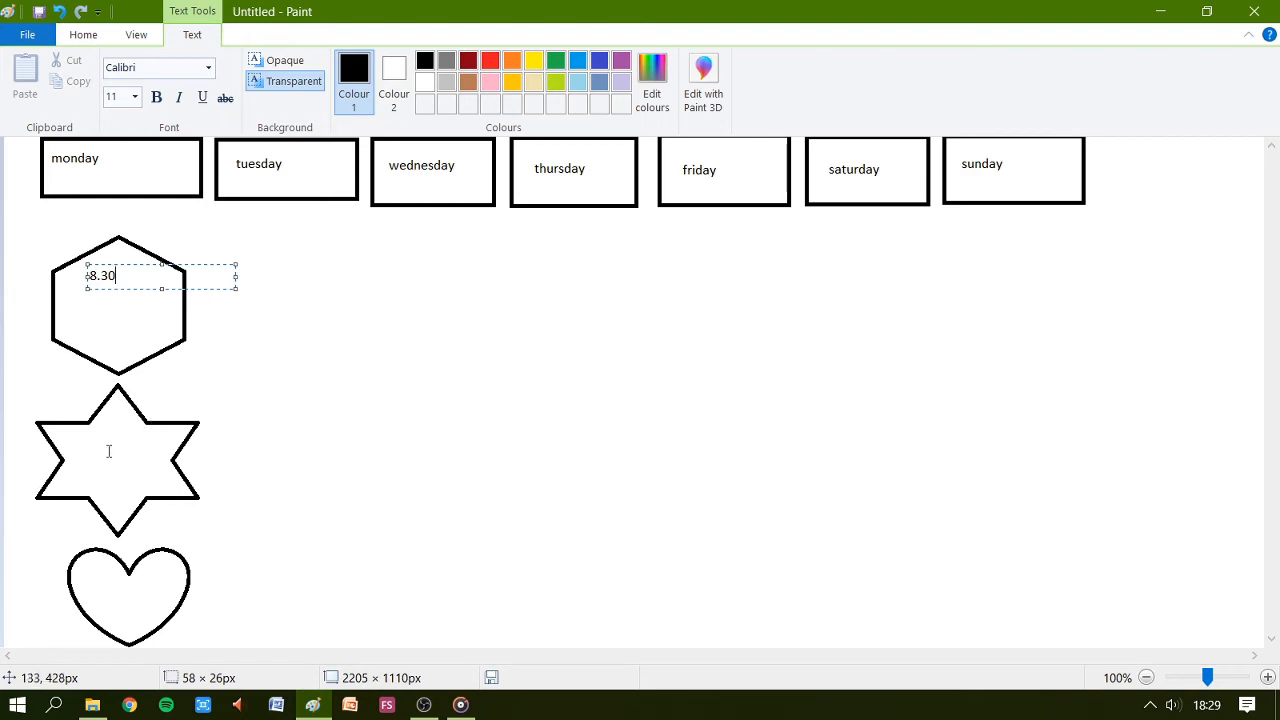
Add the time 2.30 as text inside the star shape.
click(105, 440)
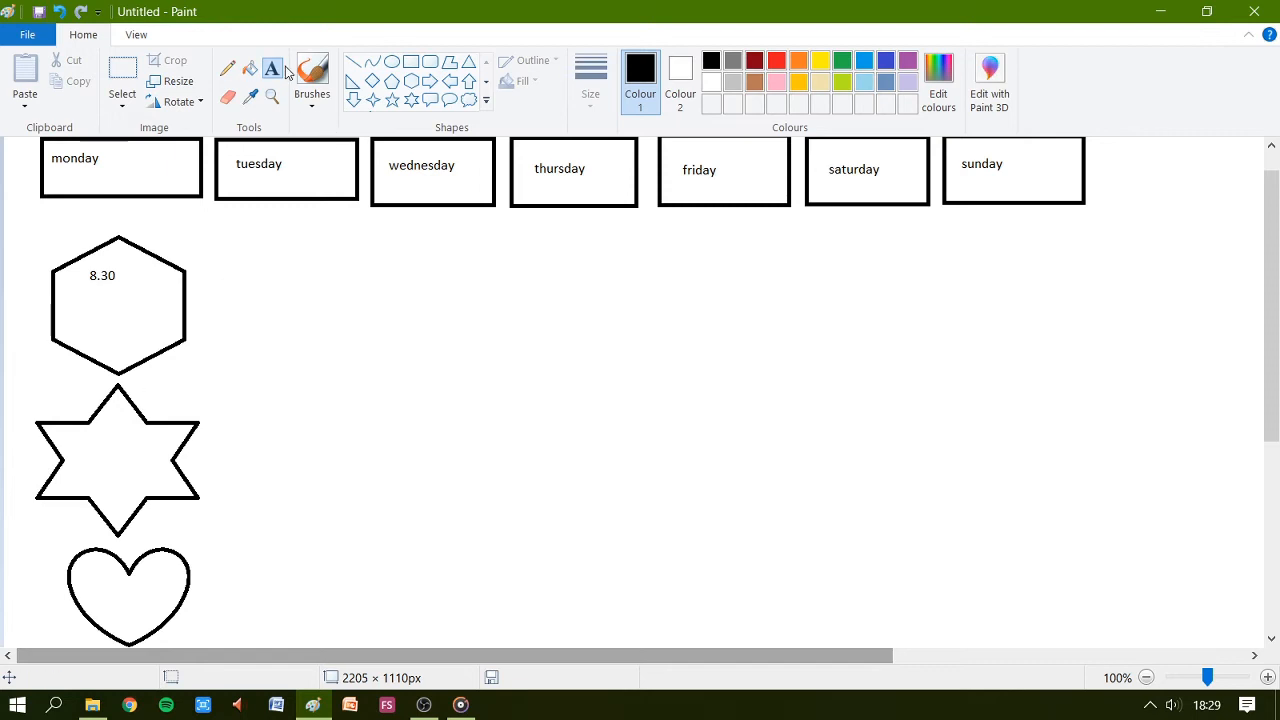
drag(86, 437, 103, 455)
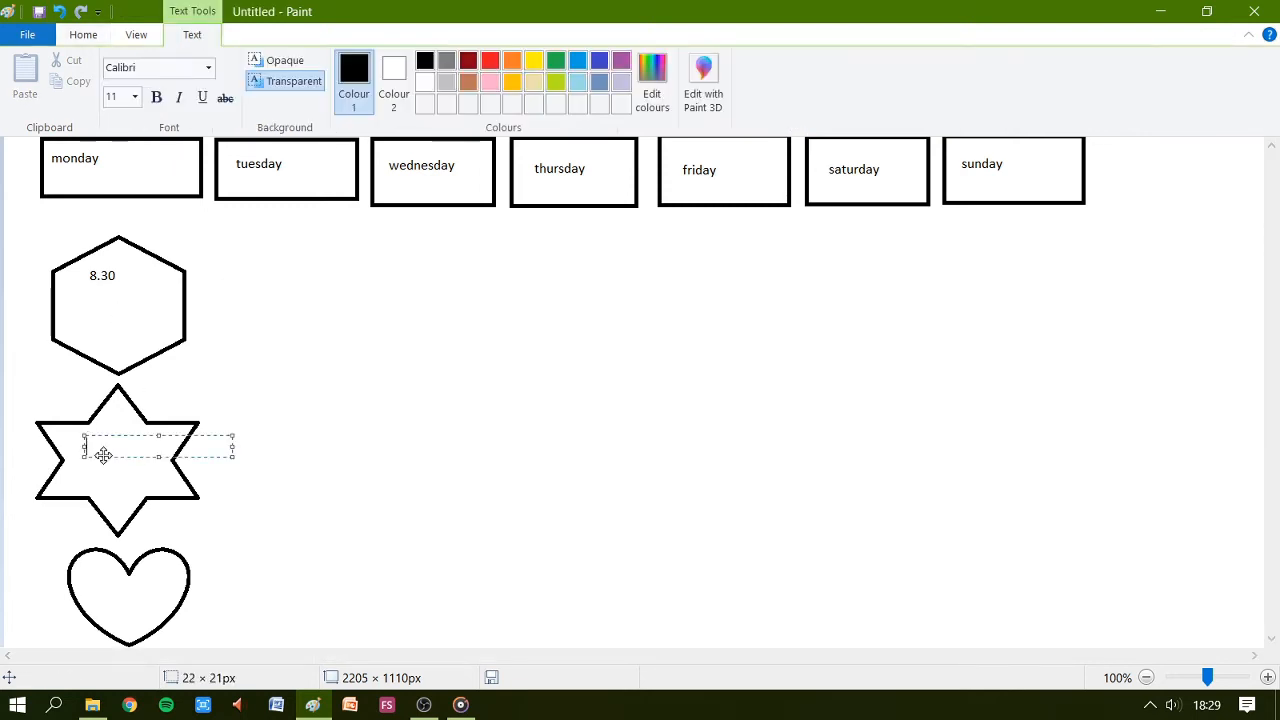
text(2.30)
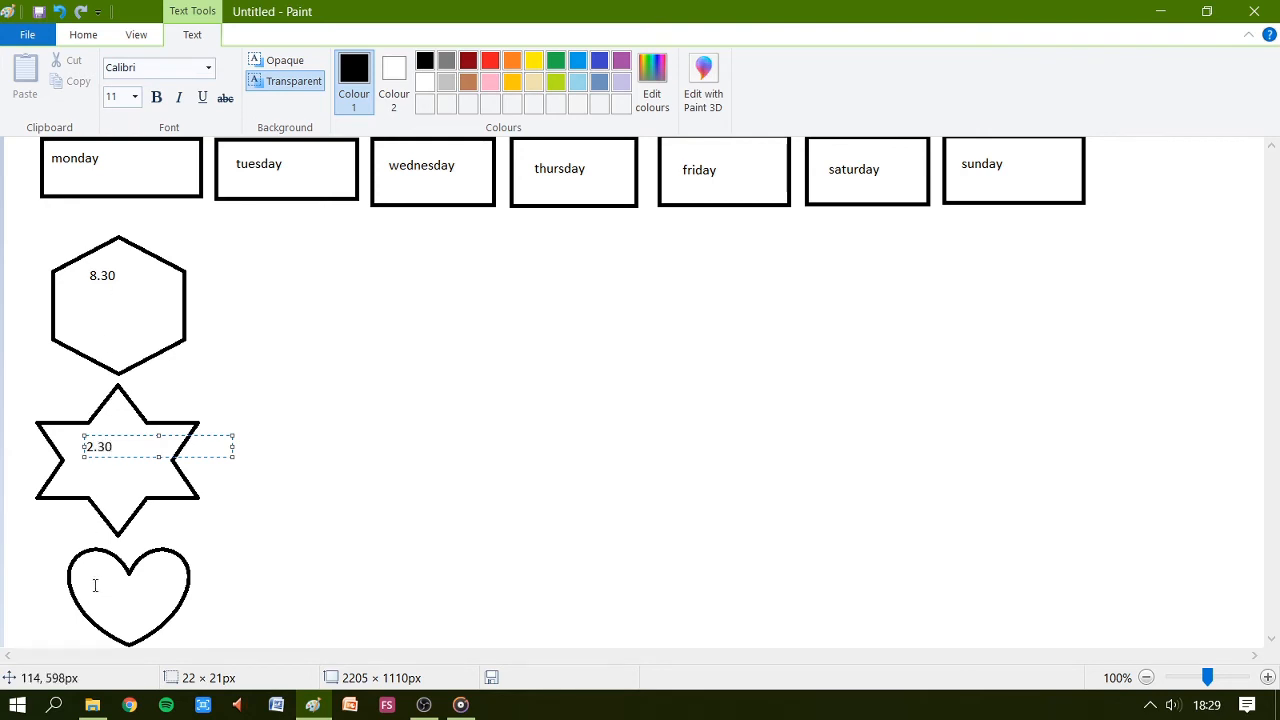
Add the time 8.10 as text inside the heart shape.
drag(79, 571, 115, 589)
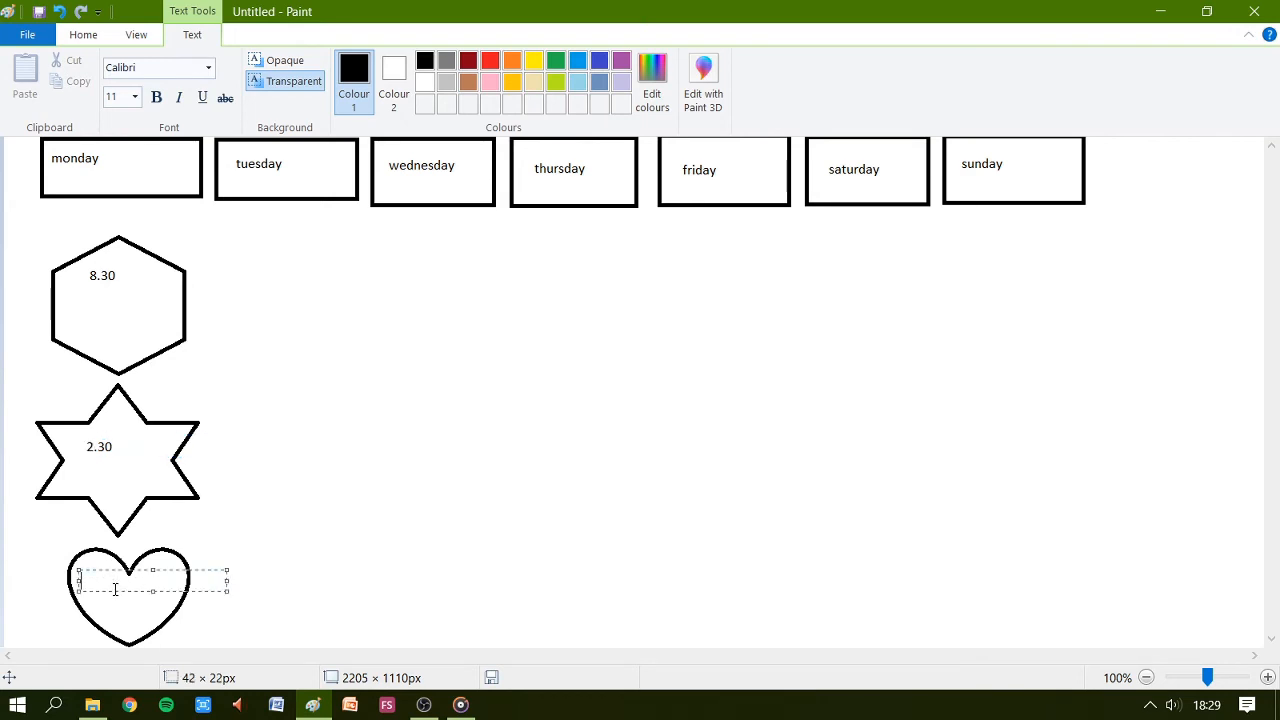
text(8.10)
click(109, 306)
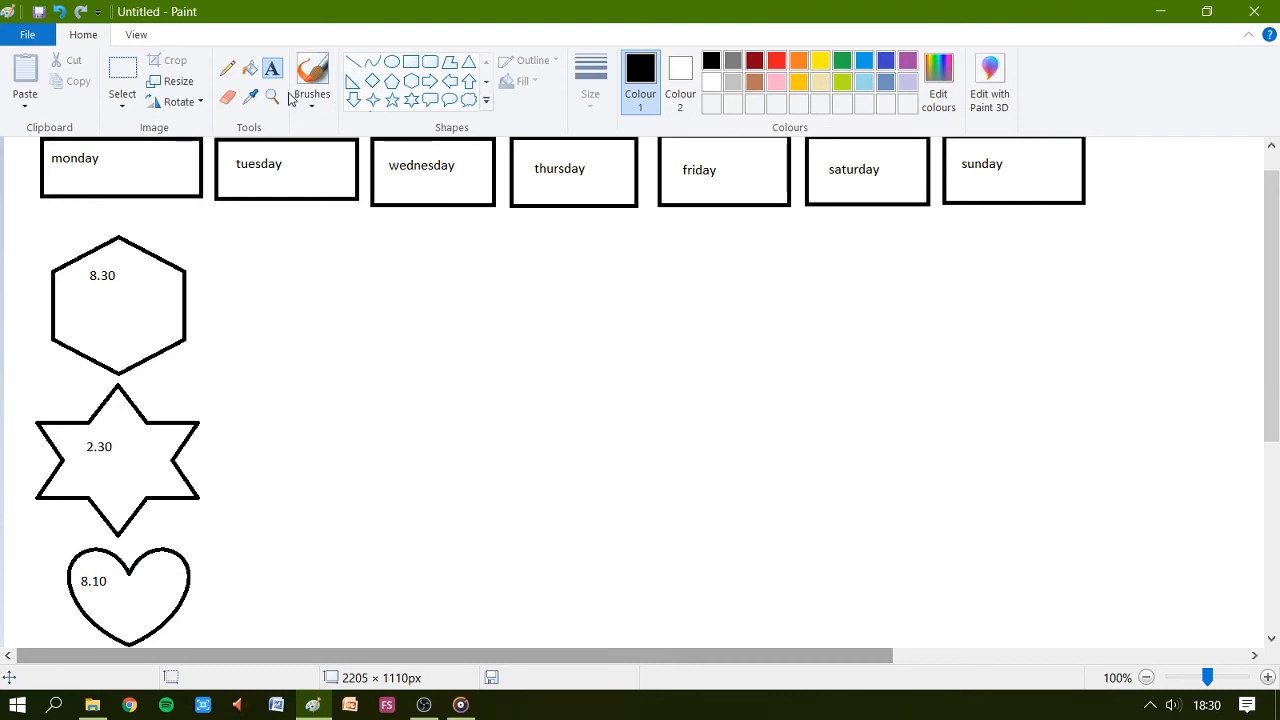
Draw a small yellow sun inside the hexagon below its time using a brush.
click(228, 69)
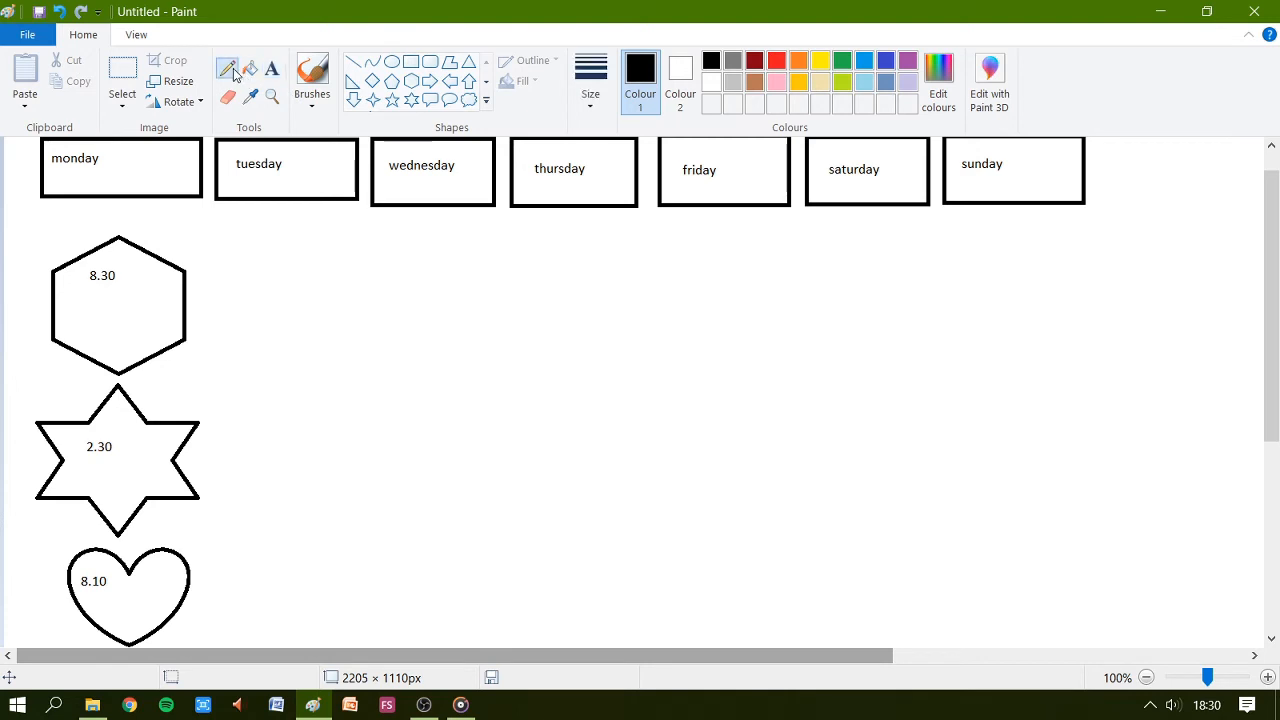
click(315, 82)
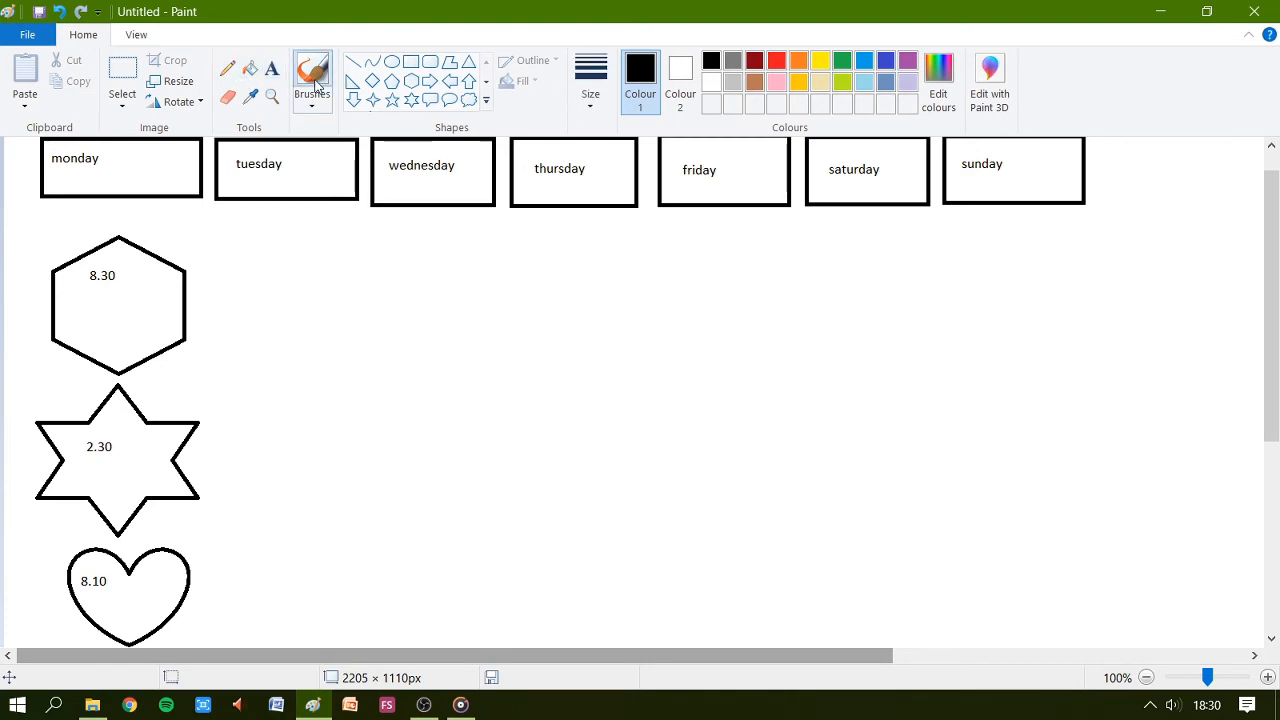
click(316, 108)
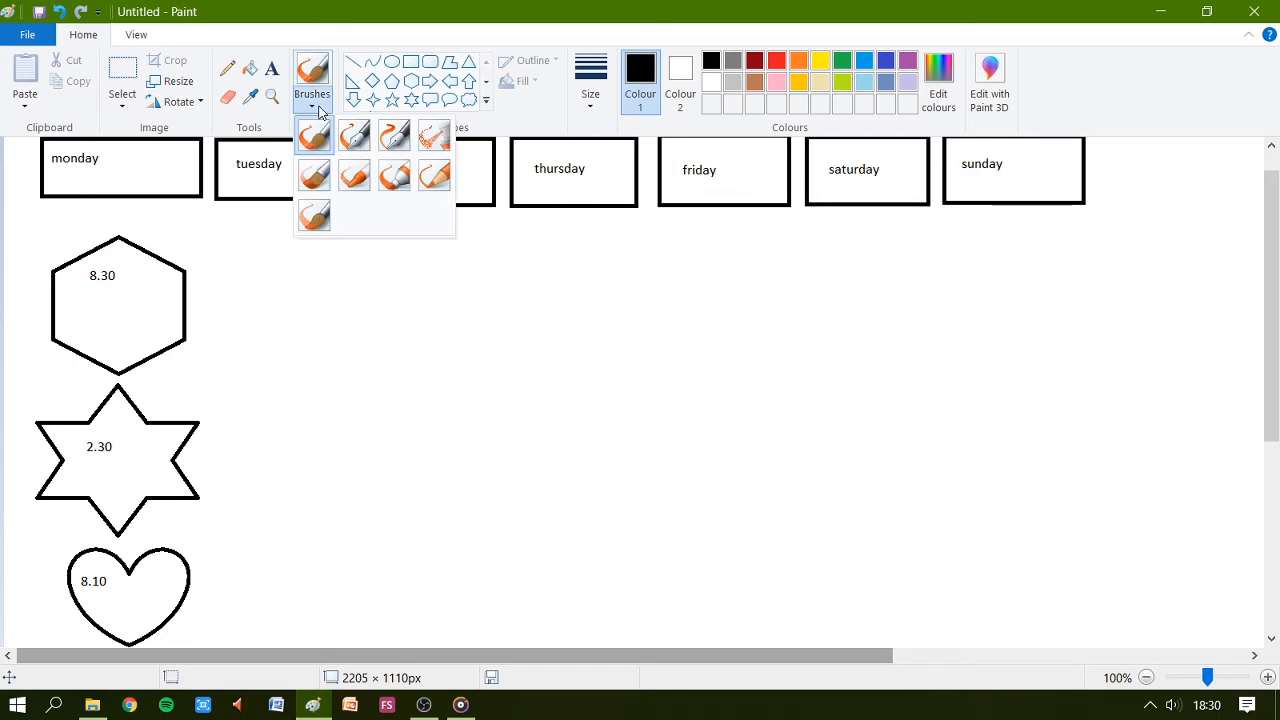
click(394, 176)
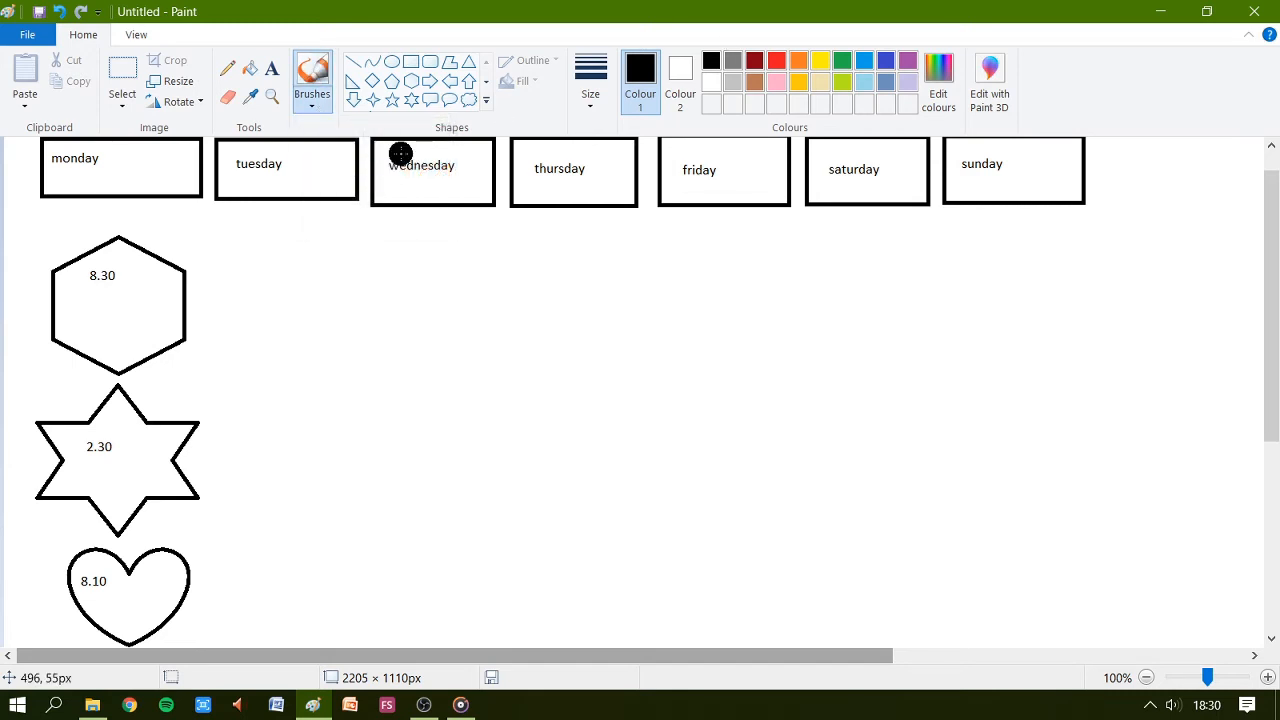
click(316, 108)
click(316, 140)
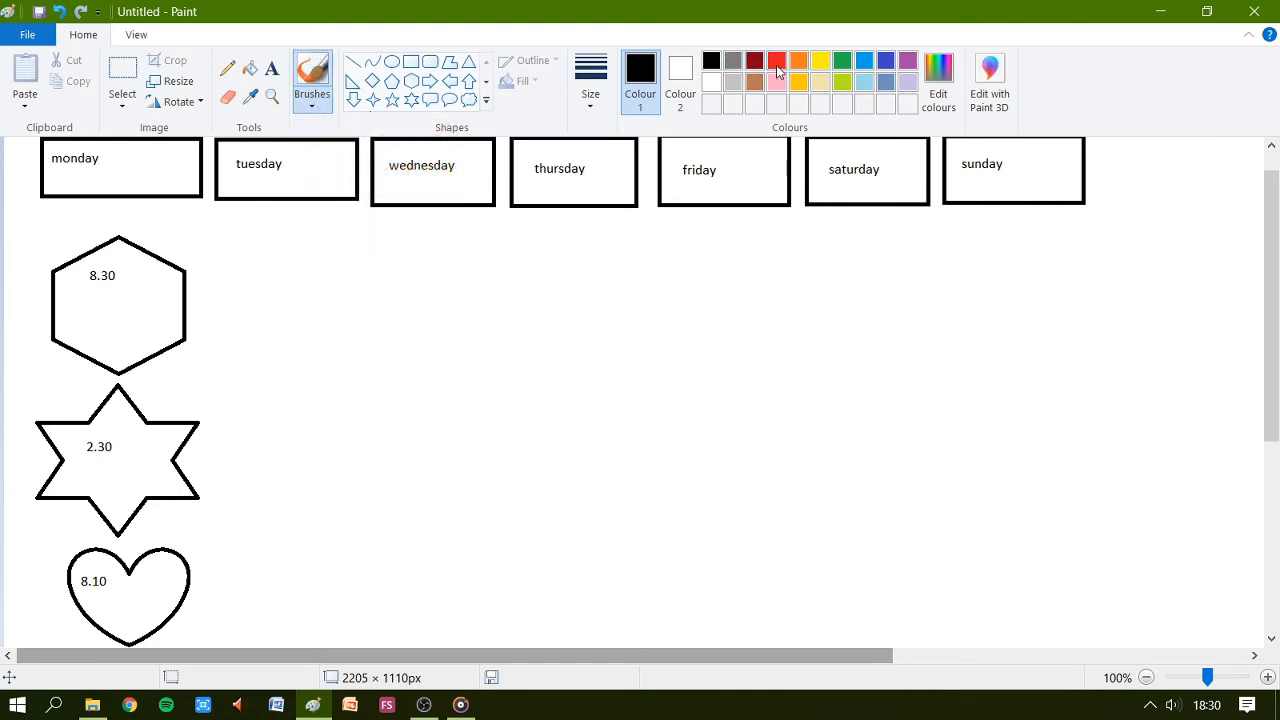
click(821, 62)
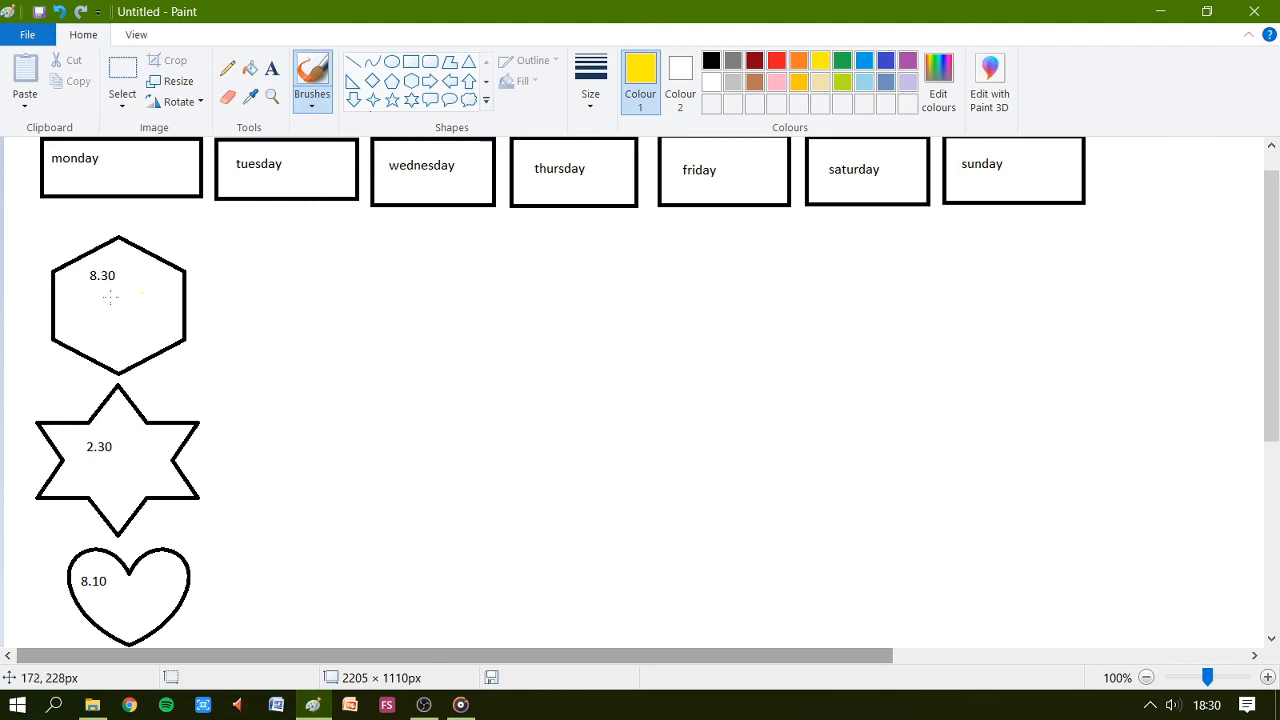
mouse_move(122, 290)
mouse_down()
mouse_move(110, 292)
mouse_move(117, 311)
mouse_move(127, 269)
mouse_move(155, 280)
mouse_move(128, 338)
mouse_move(77, 286)
mouse_up()
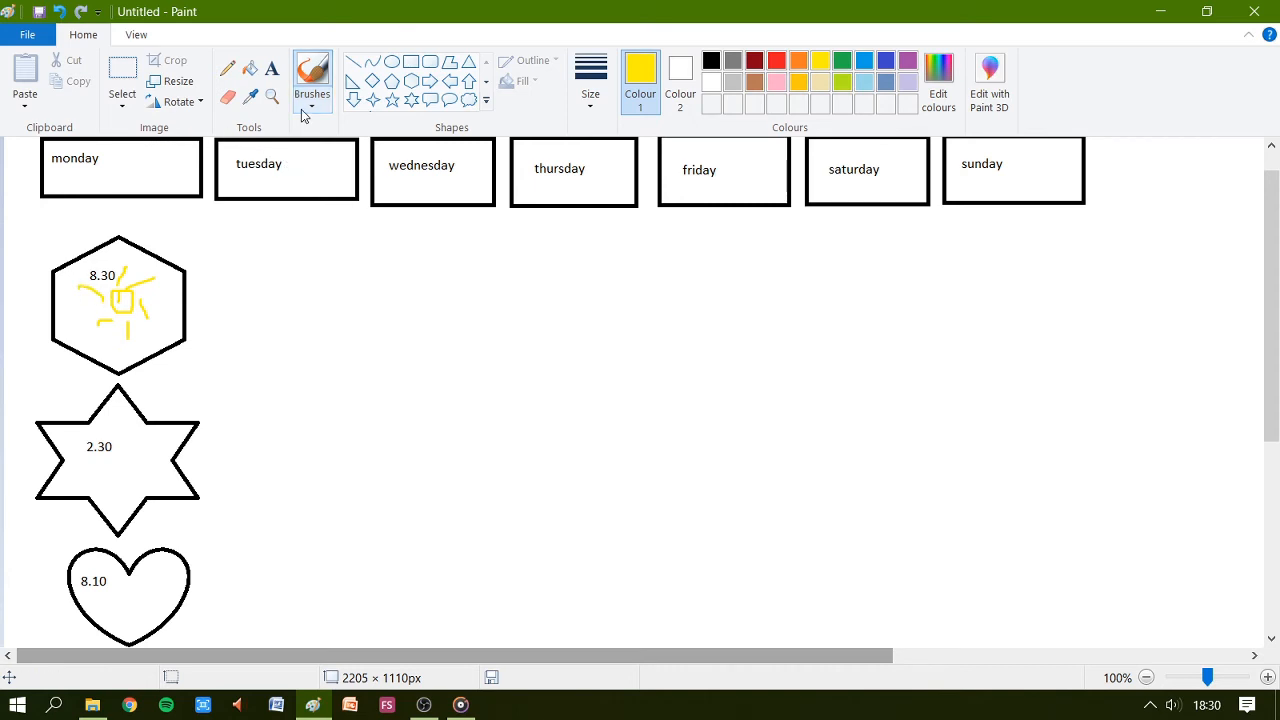
Write sunny beneath the sun in the hexagon and make the text black.
click(272, 69)
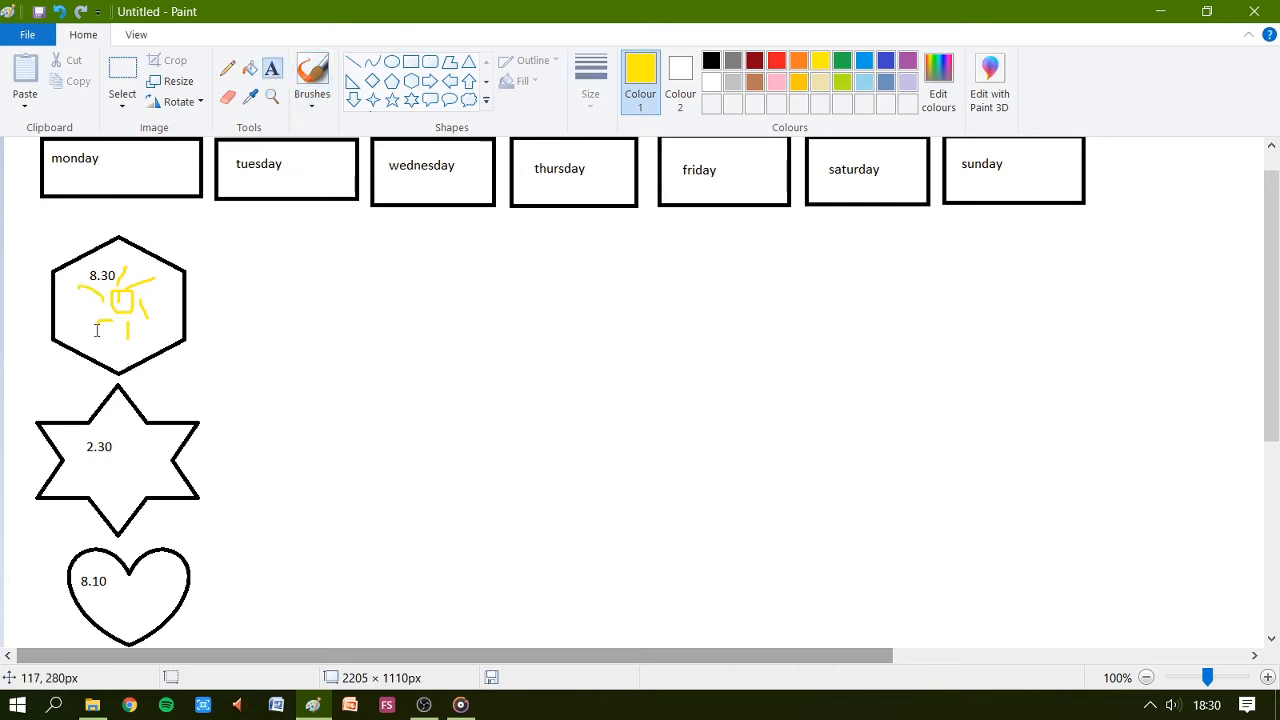
drag(79, 333, 156, 348)
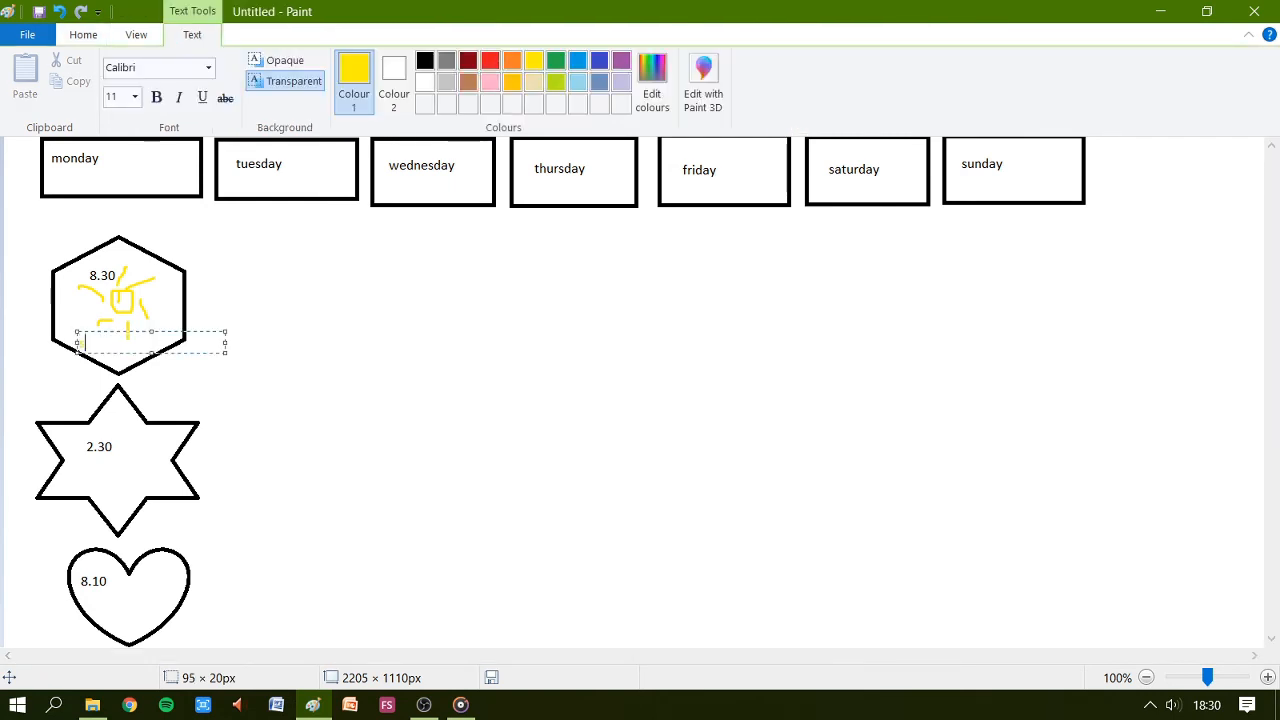
text(sunny)
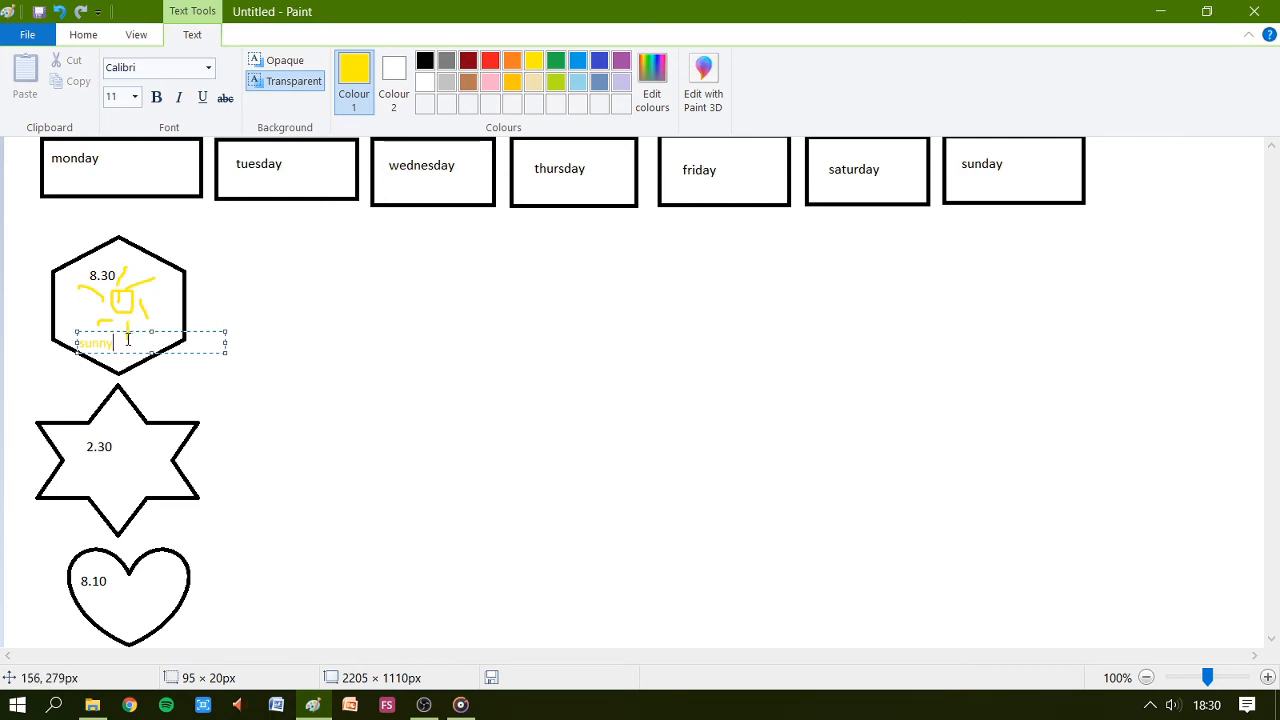
drag(119, 341, 76, 343)
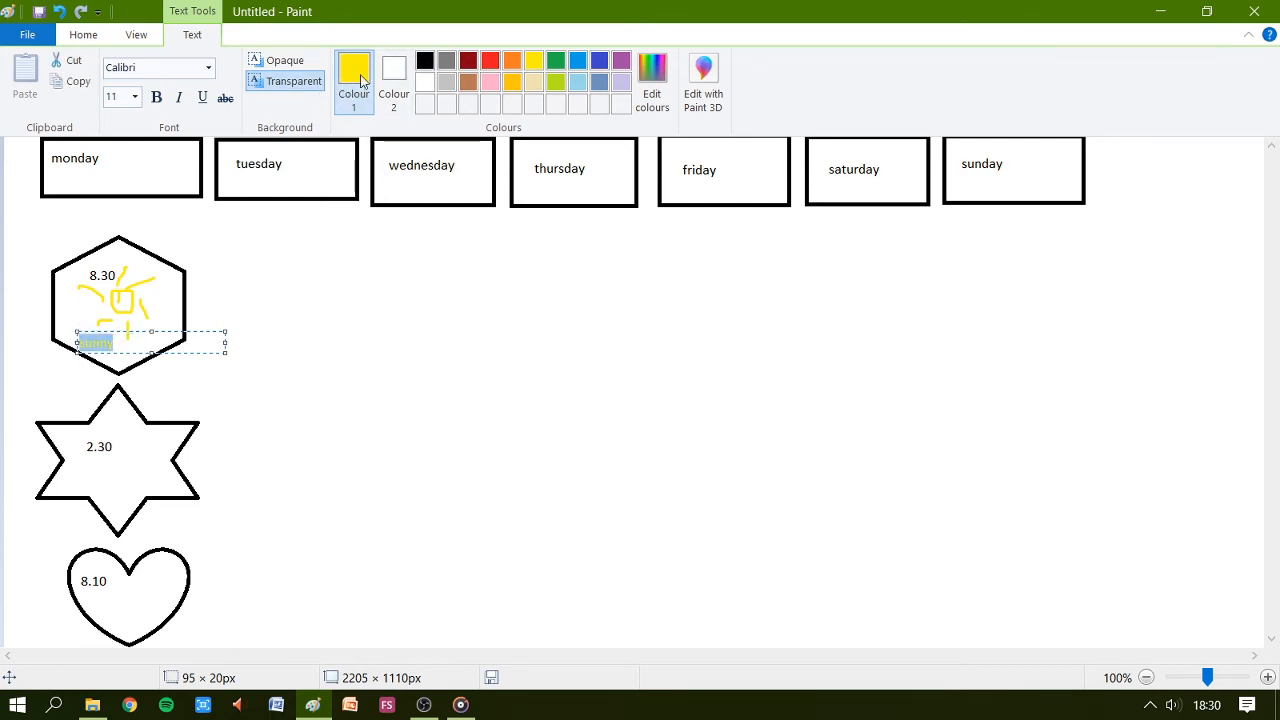
click(425, 62)
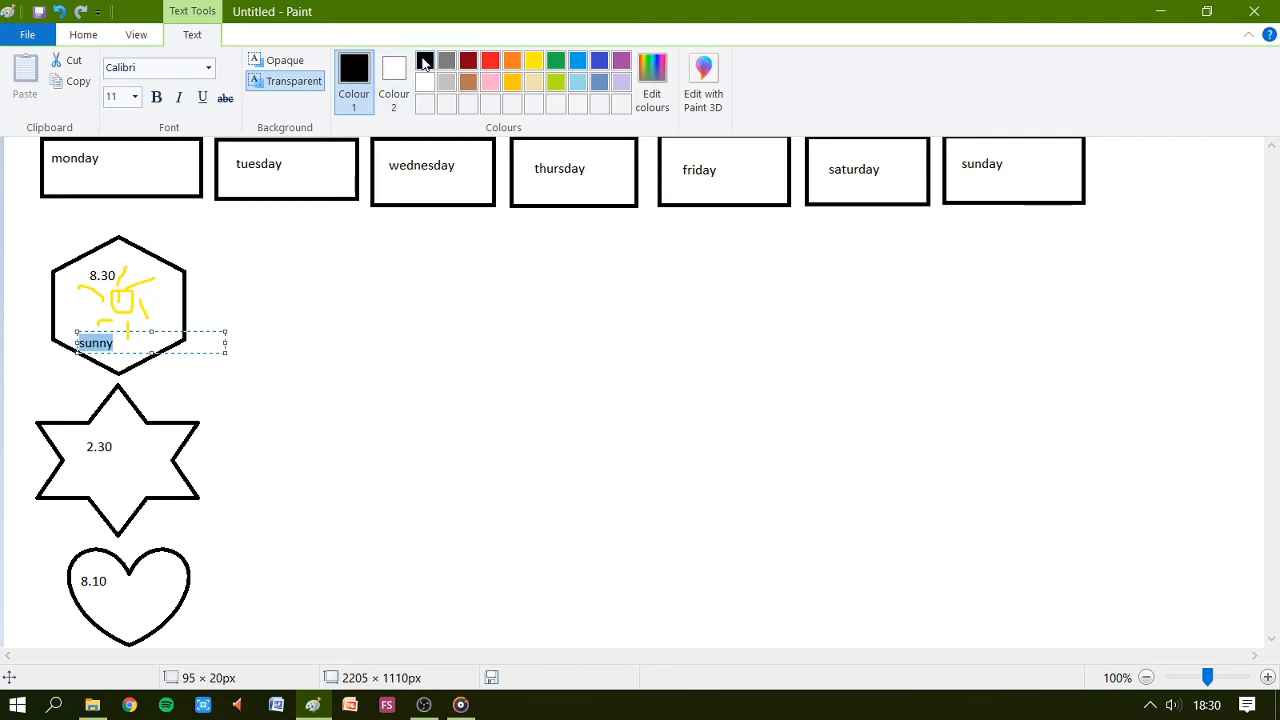
click(112, 464)
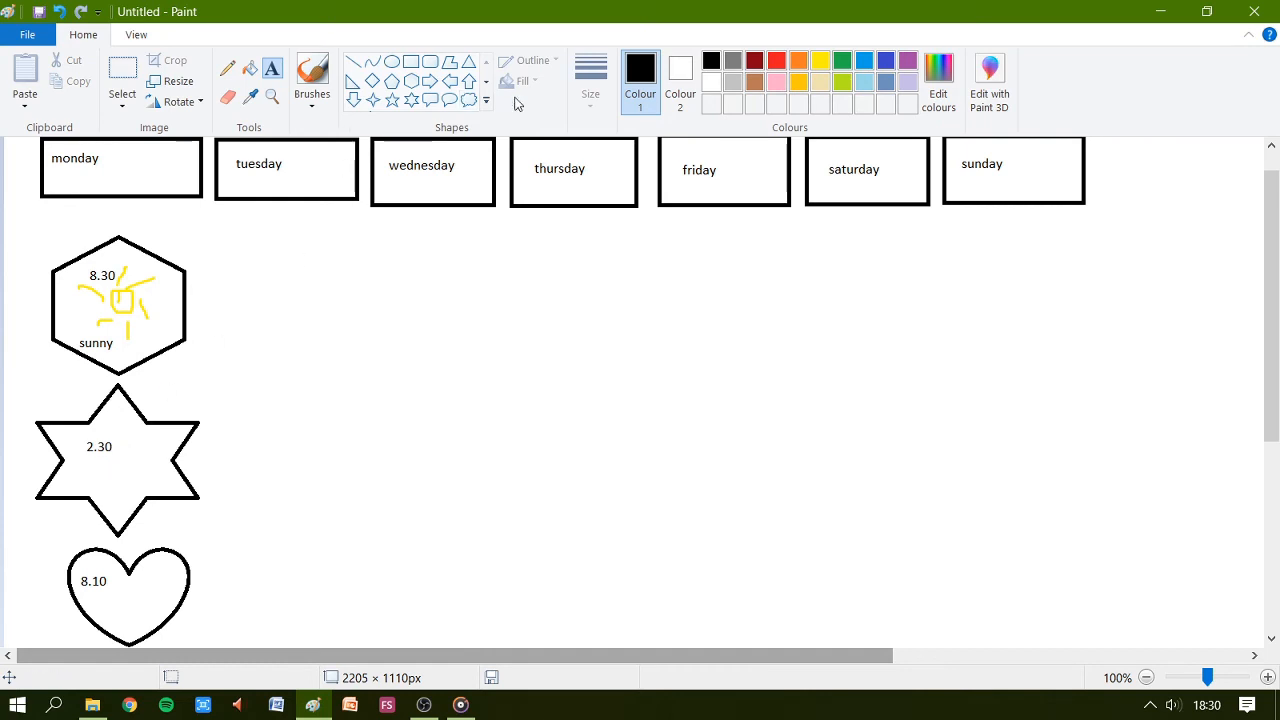
Sketch a grey rain cloud with falling drops inside the star using the Pencil.
click(227, 68)
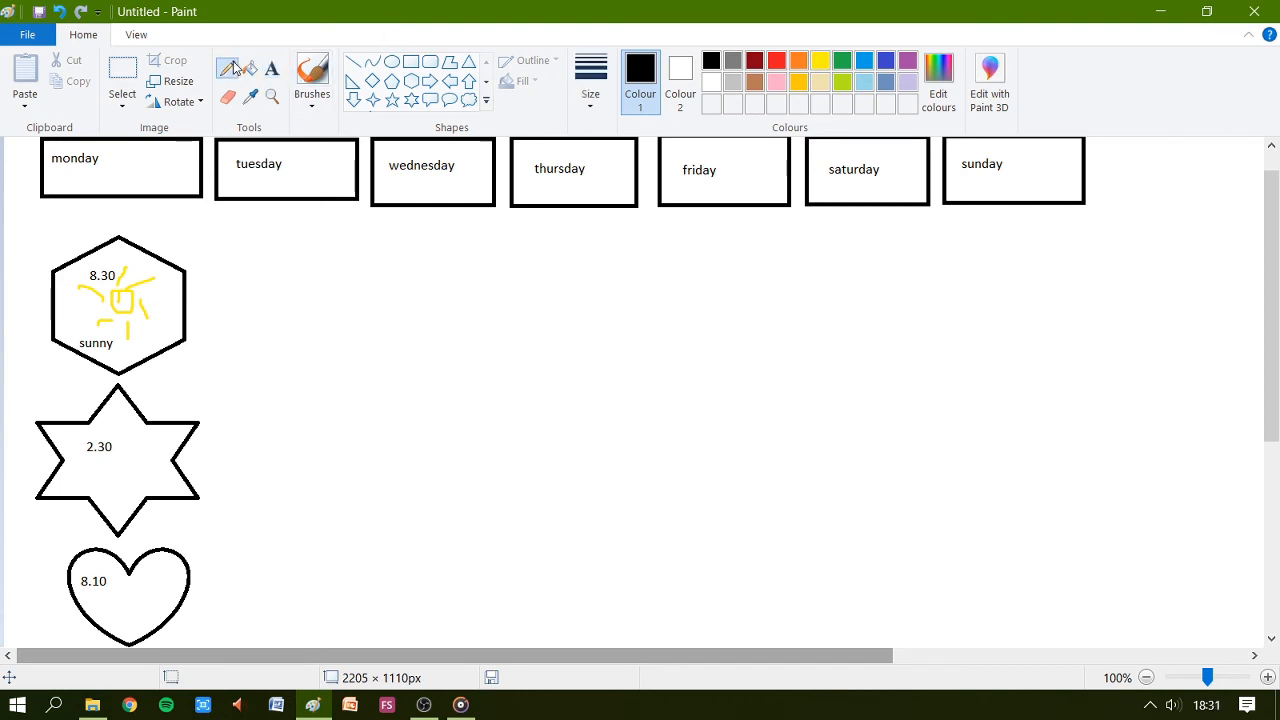
click(733, 61)
mouse_move(142, 421)
mouse_down()
mouse_move(127, 444)
mouse_move(147, 457)
mouse_move(170, 429)
mouse_move(139, 431)
mouse_up()
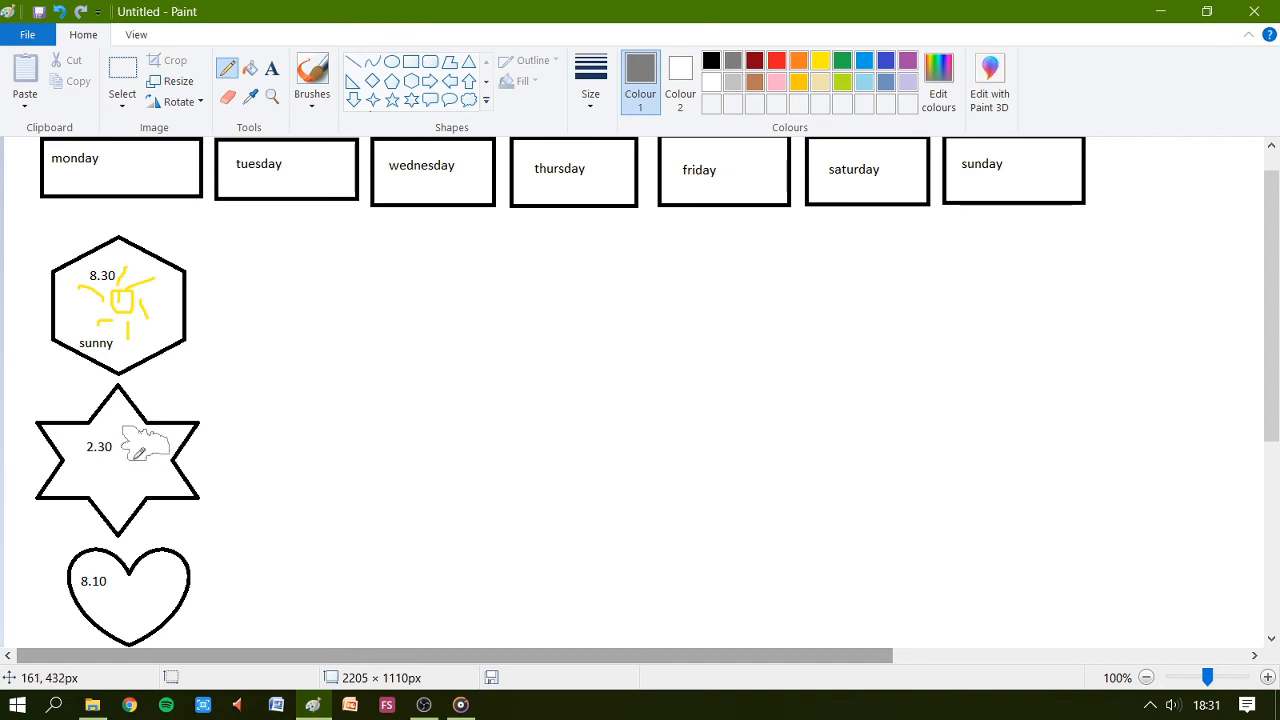
drag(131, 474, 164, 462)
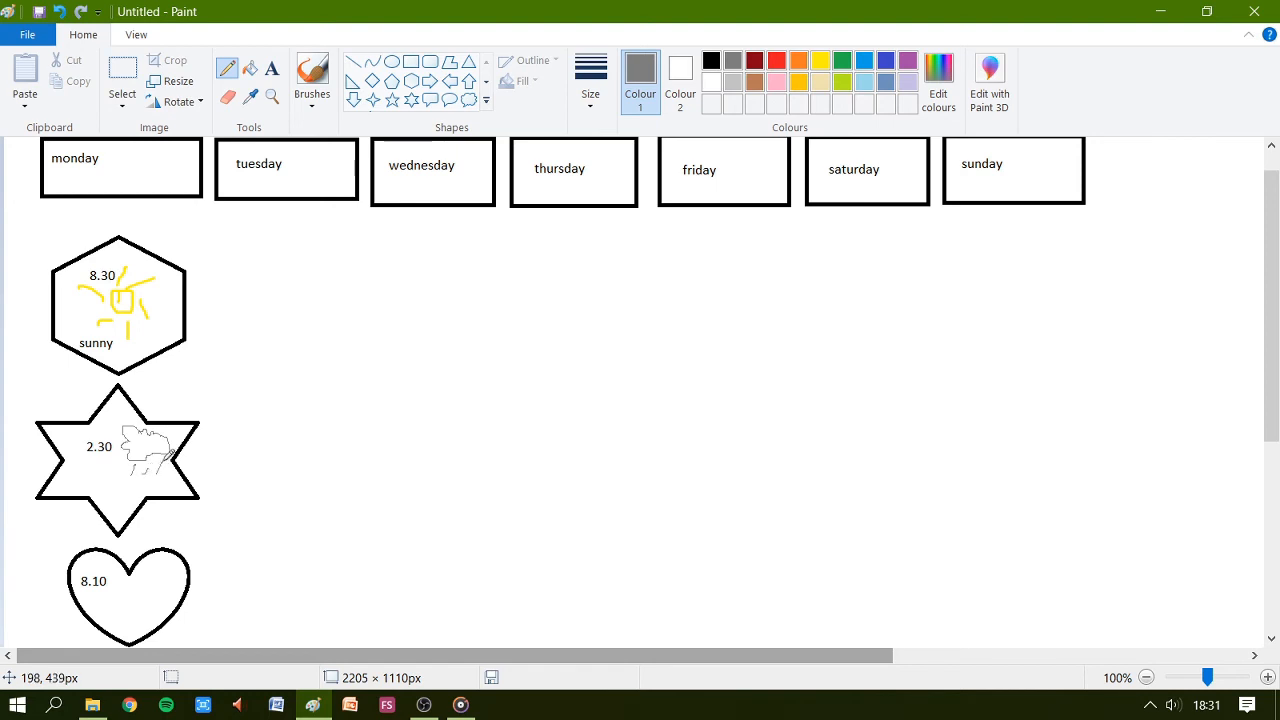
Write rainy under the time in the star and make the text black.
click(271, 67)
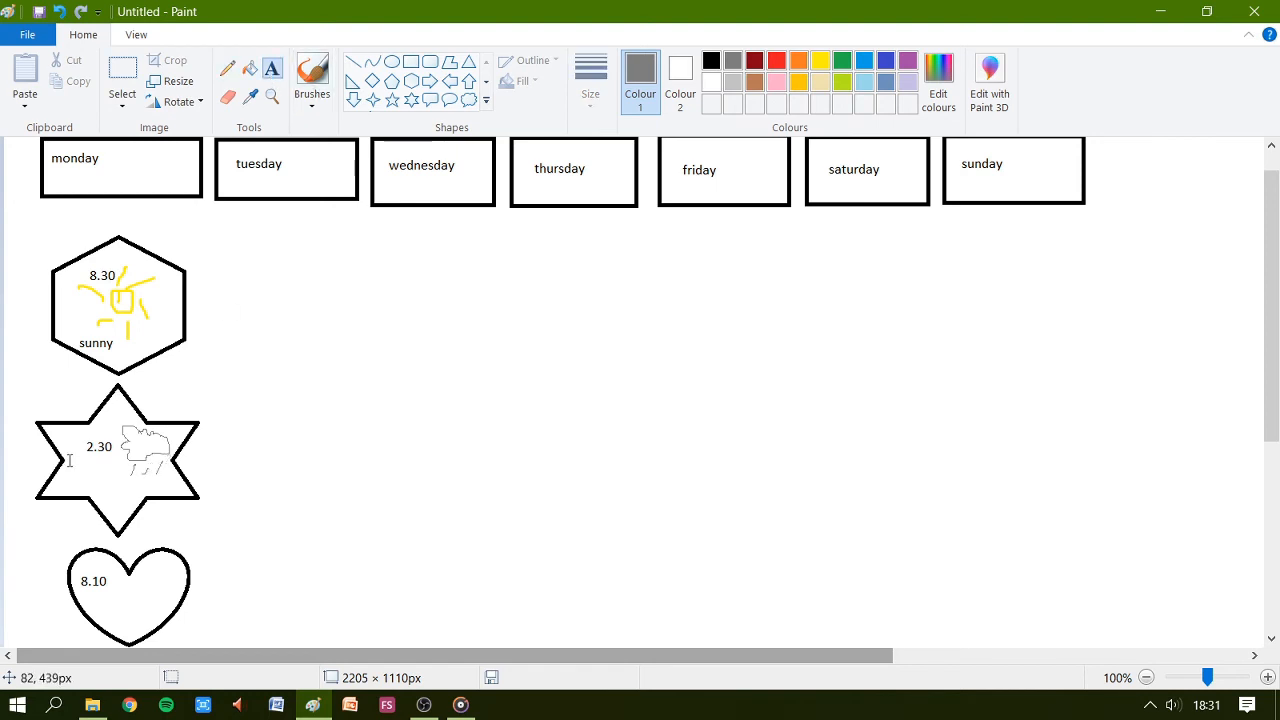
drag(70, 470, 114, 488)
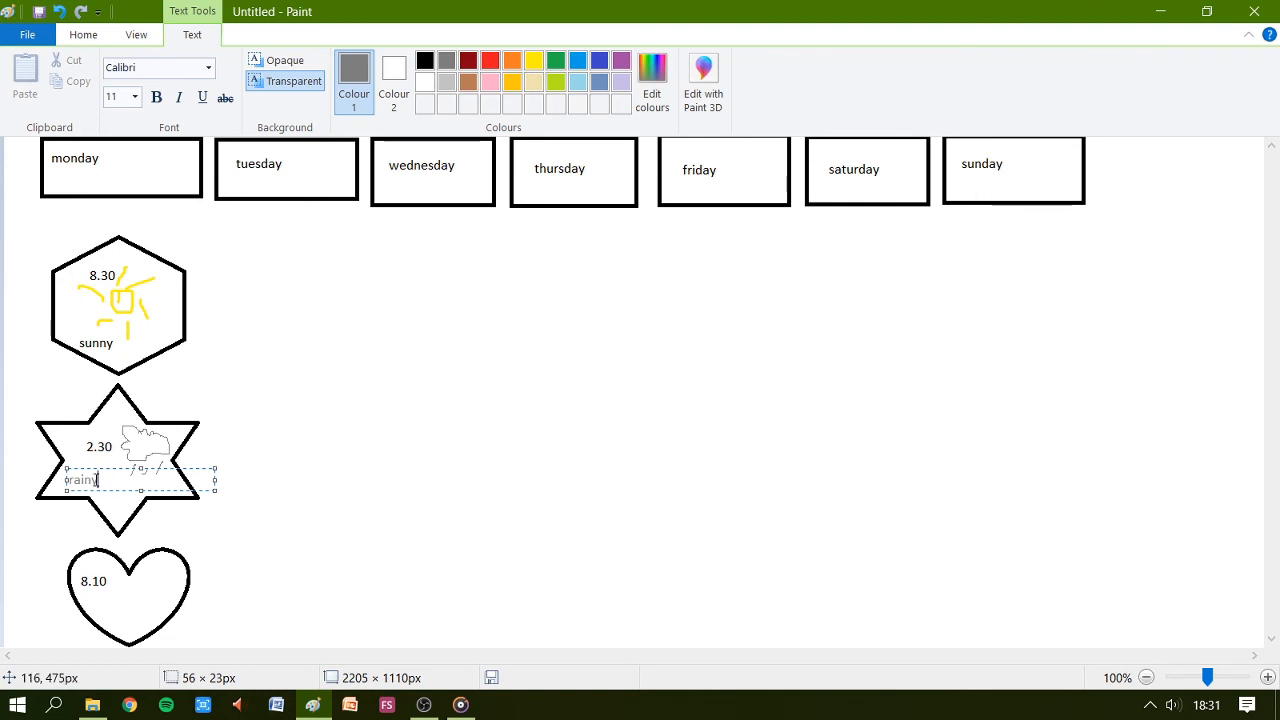
drag(99, 480, 62, 480)
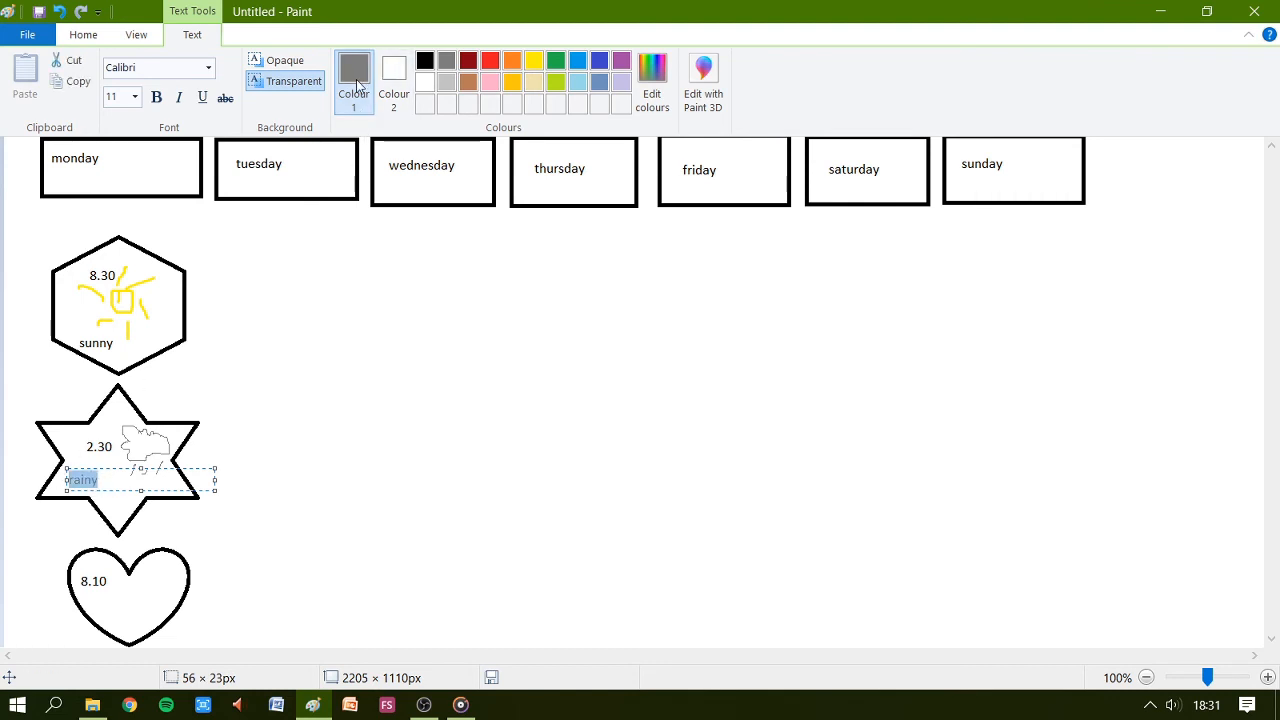
click(422, 63)
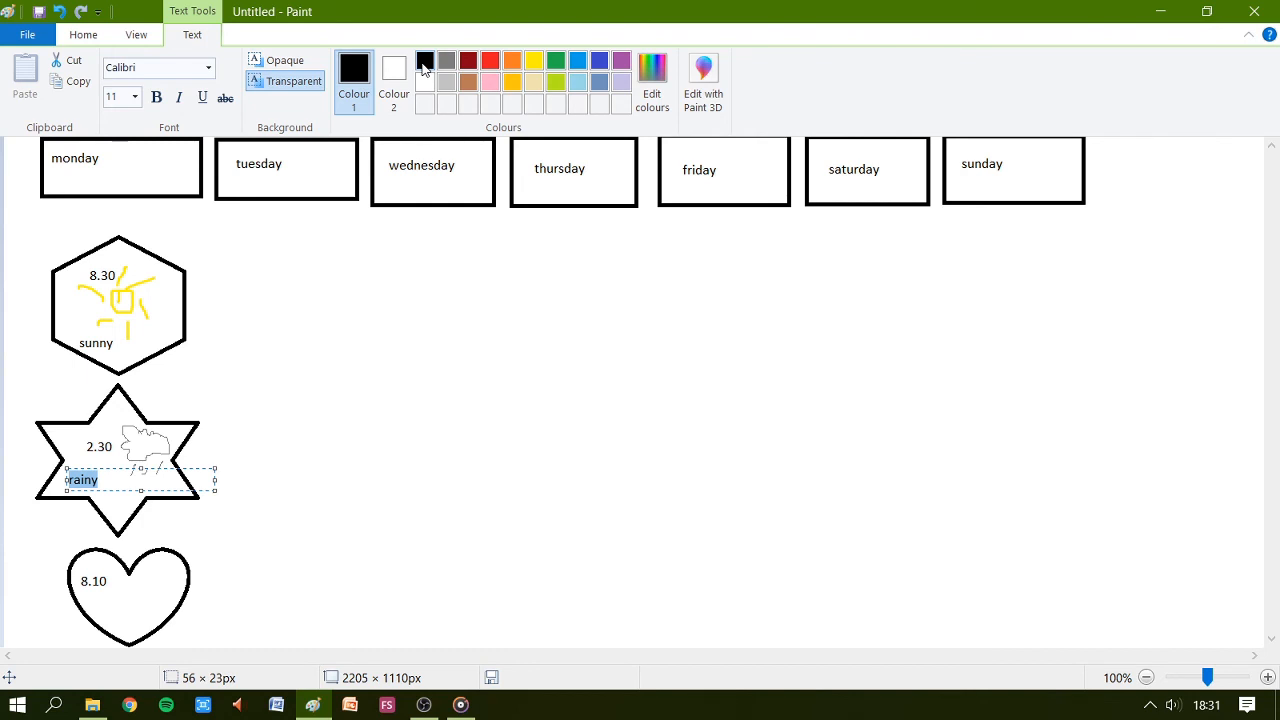
click(118, 603)
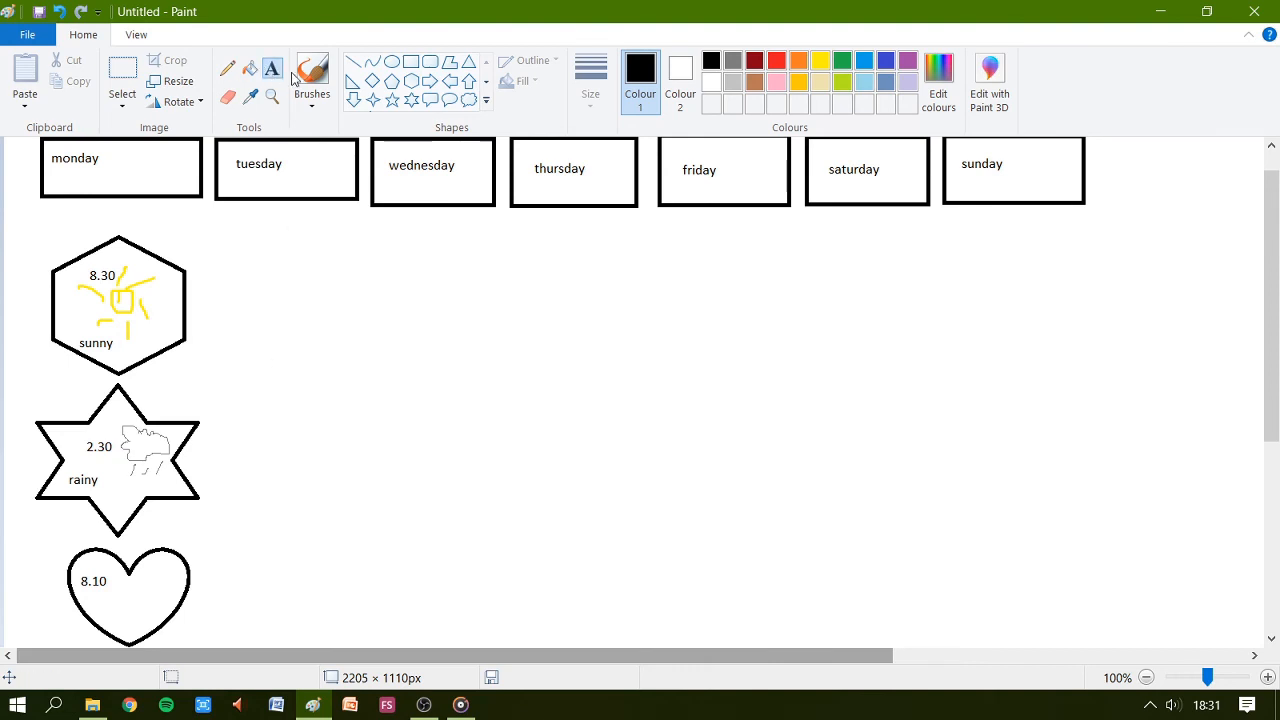
Paint a thick grey cloud inside the heart with a different brush.
click(314, 106)
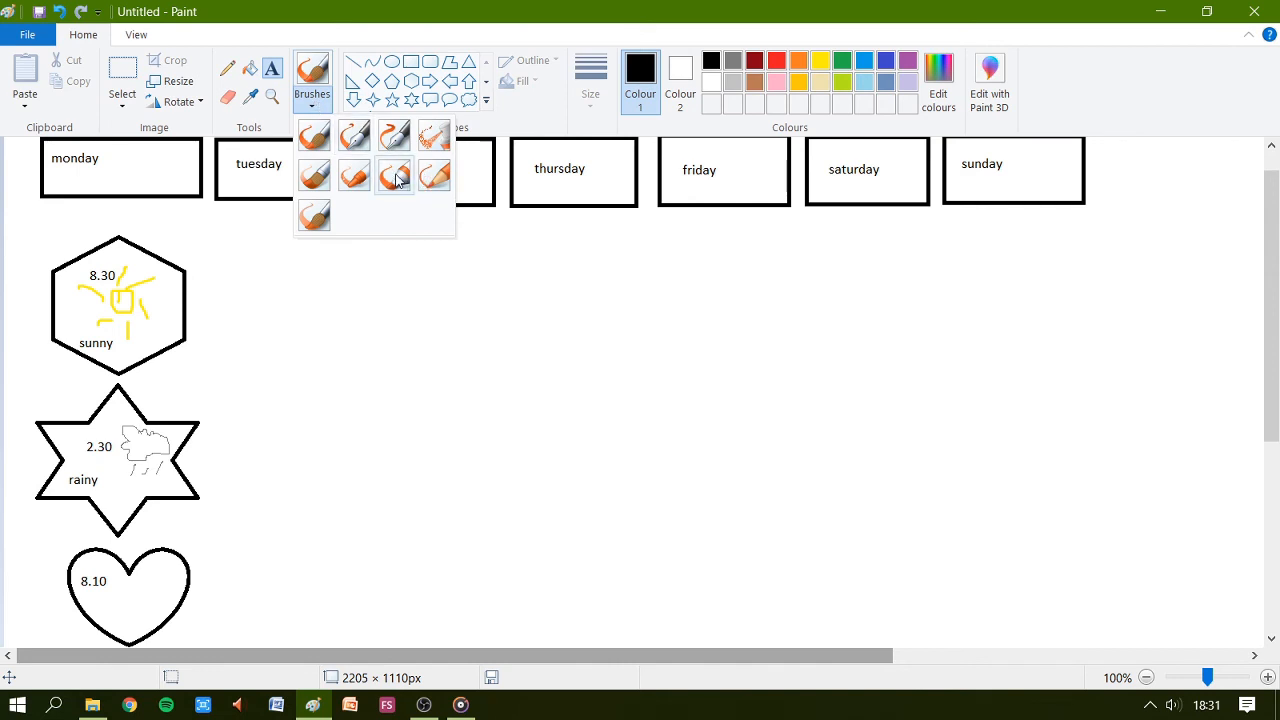
click(356, 177)
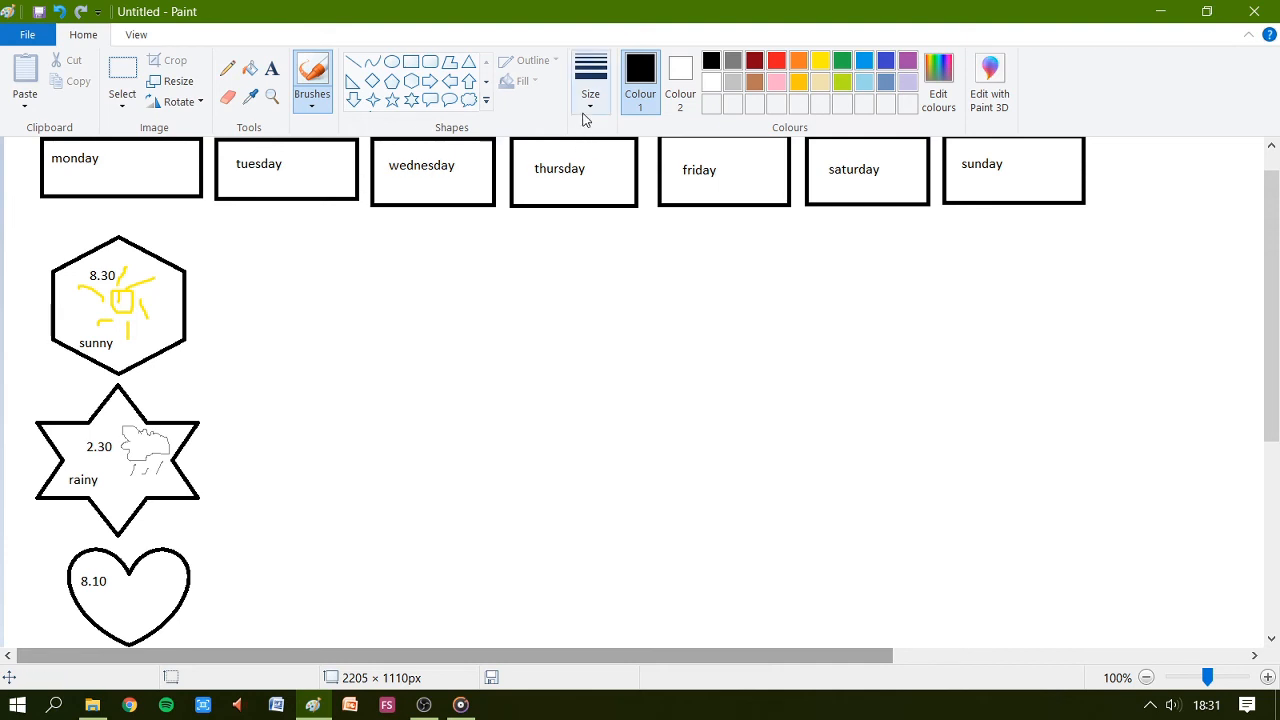
click(319, 108)
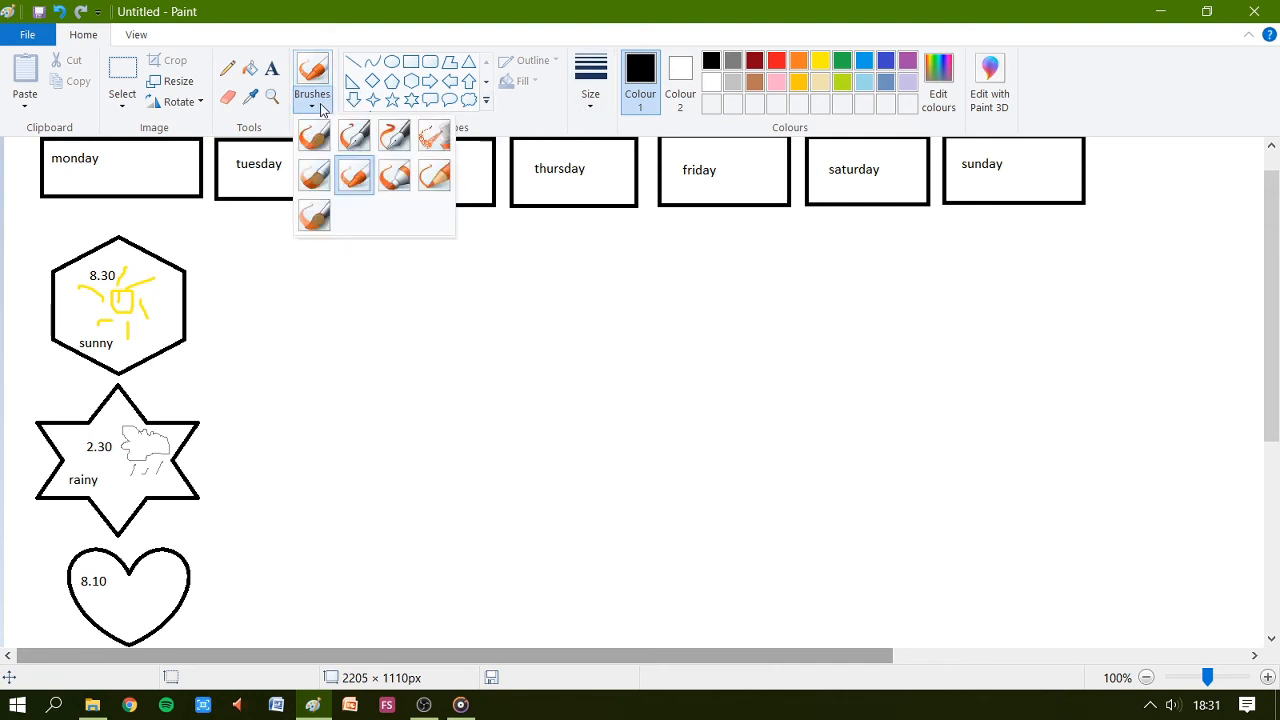
click(354, 135)
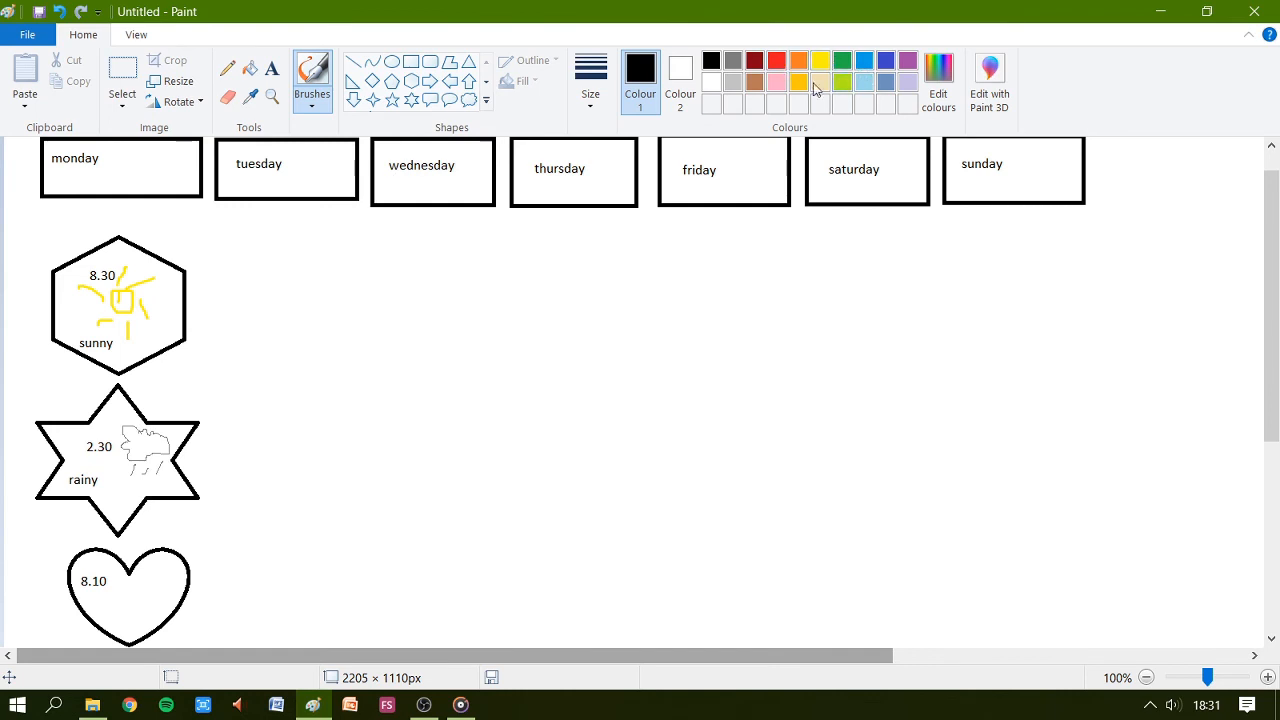
click(735, 63)
drag(246, 462, 266, 453)
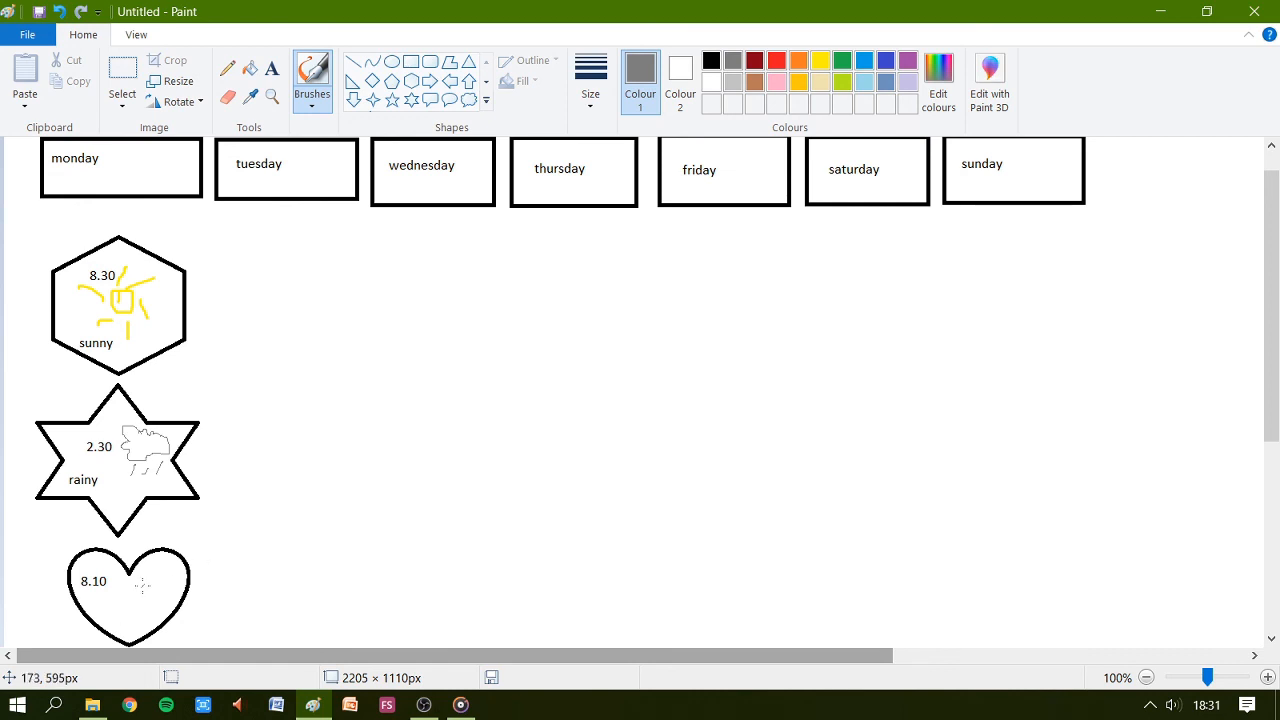
mouse_move(113, 590)
mouse_down()
mouse_move(121, 603)
mouse_move(175, 590)
mouse_move(161, 571)
mouse_move(172, 569)
mouse_up()
Write cloudy beneath the cloud in the heart and make the text black.
click(271, 68)
drag(106, 614, 149, 629)
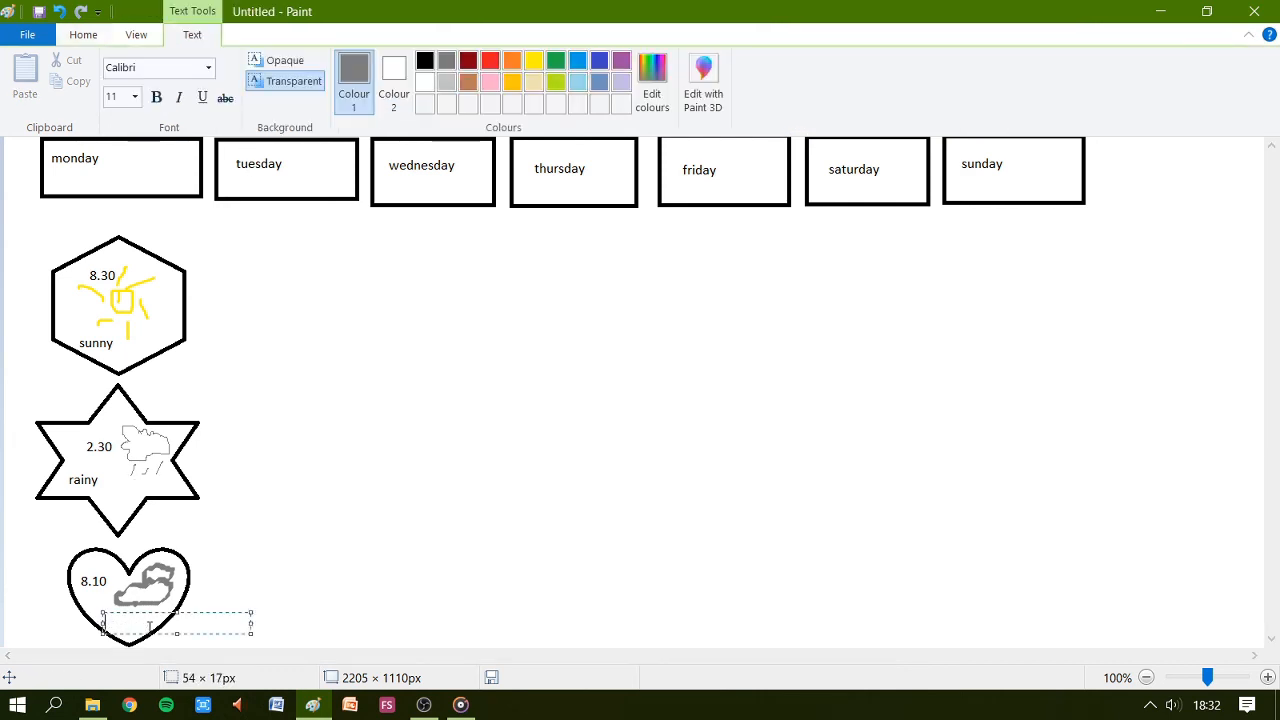
text(cloudy)
drag(150, 622, 98, 623)
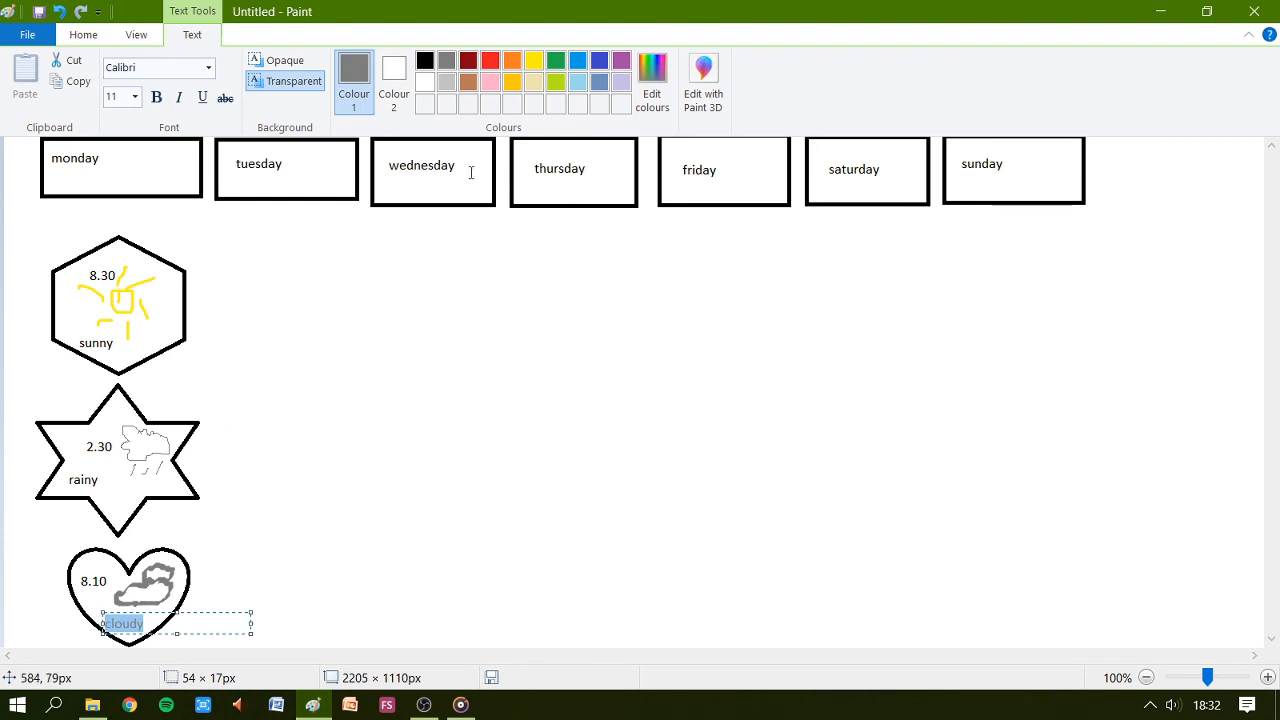
click(425, 61)
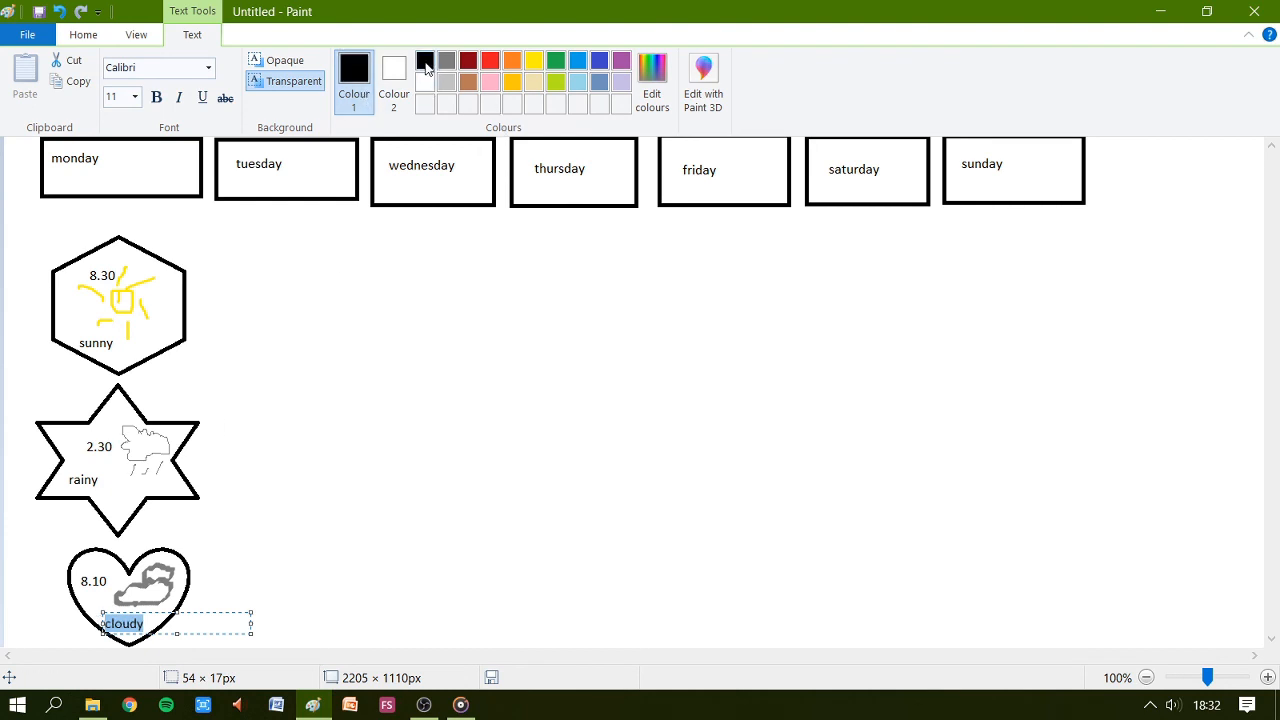
click(377, 551)
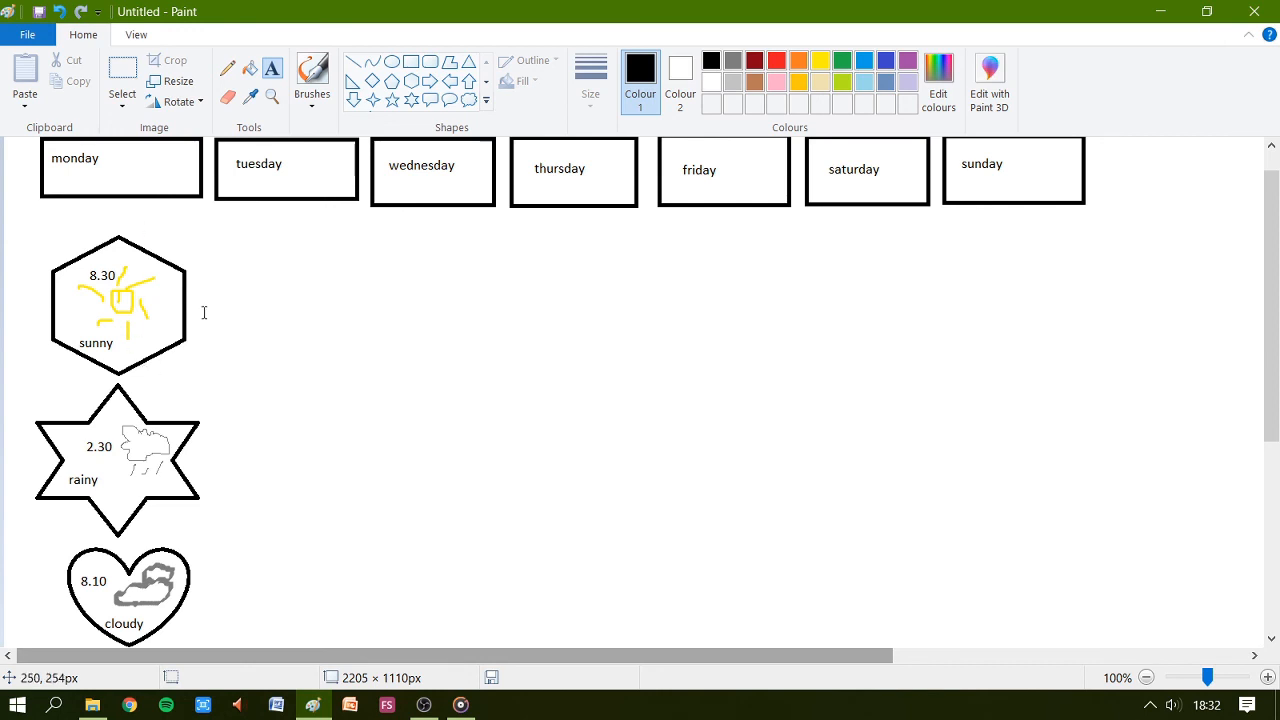
Draw a diamond about 83 × 145 px beside the hexagon and a rounded rectangle about 150 × 117 px beside the star.
click(372, 81)
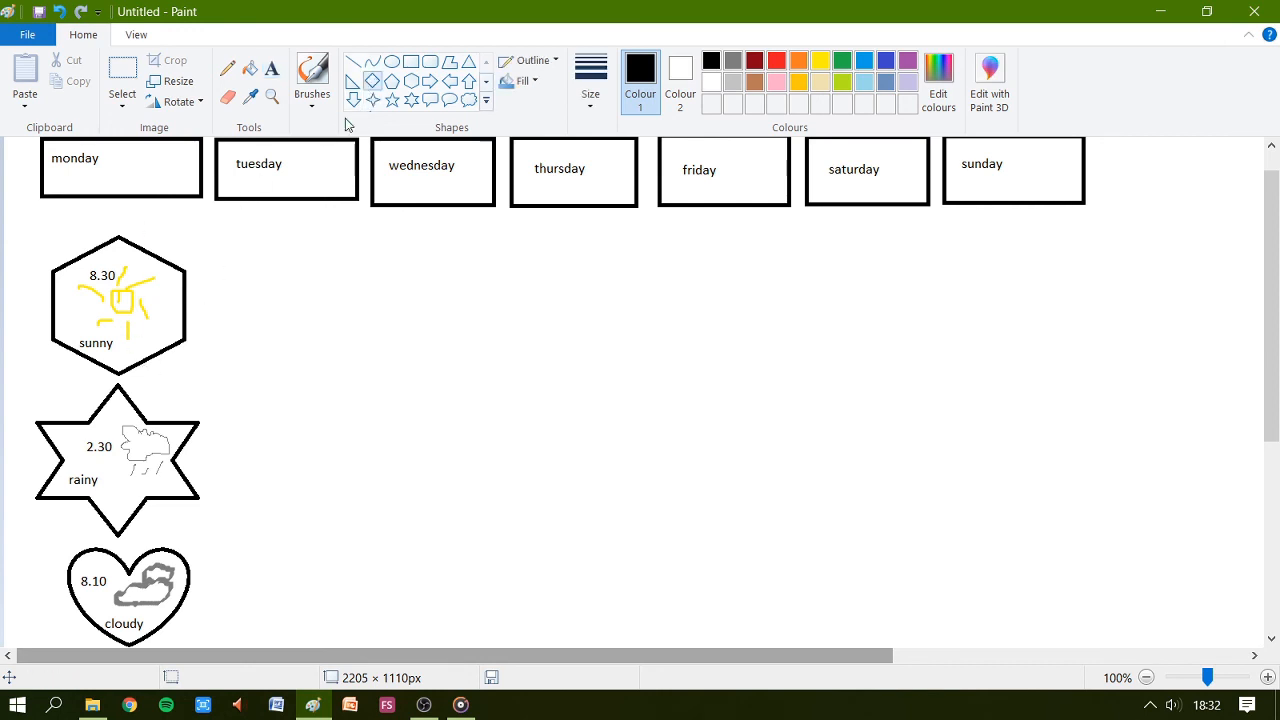
mouse_move(273, 237)
mouse_down()
mouse_move(300, 351)
mouse_move(341, 352)
mouse_up()
drag(310, 301, 289, 301)
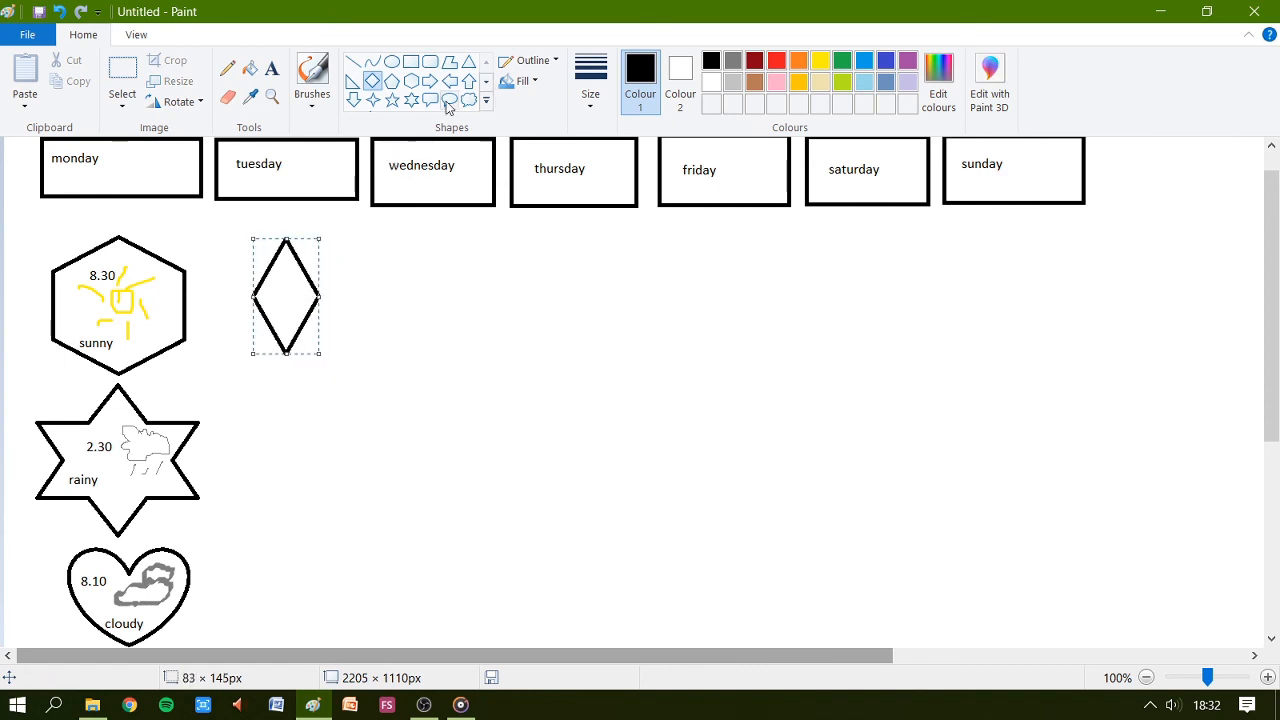
click(435, 64)
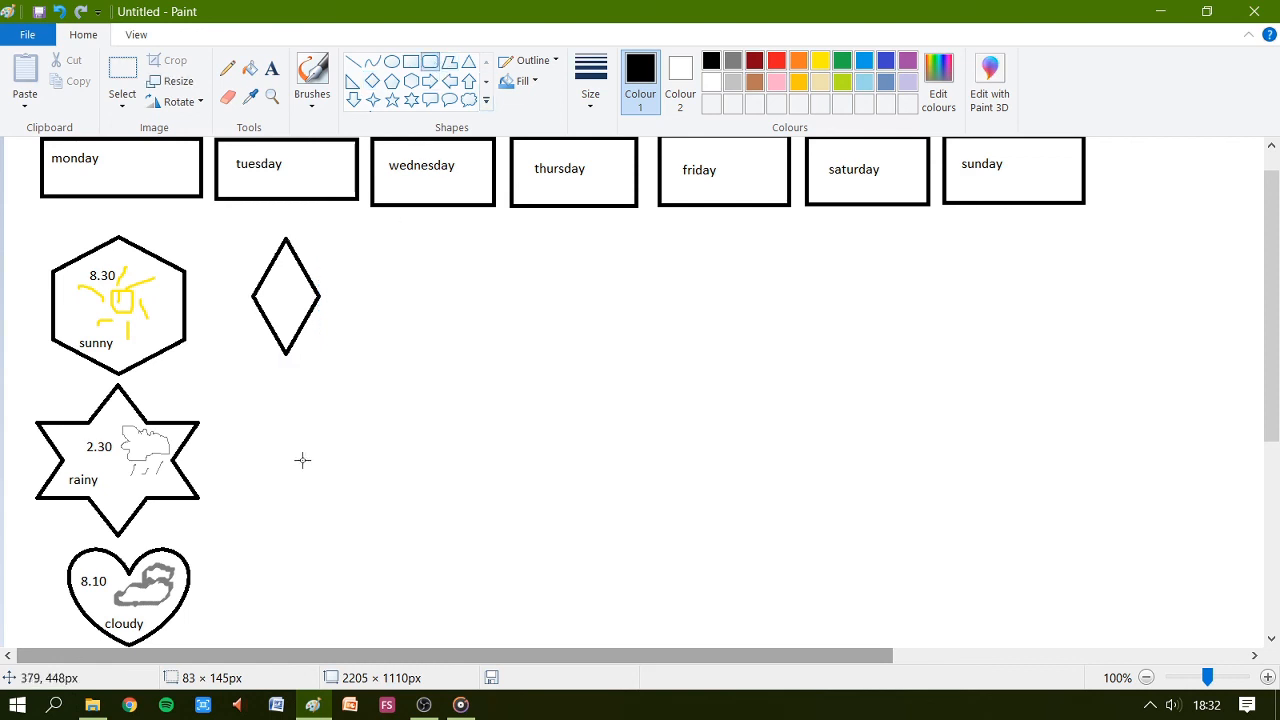
mouse_move(231, 404)
mouse_down()
mouse_move(349, 423)
mouse_move(354, 497)
mouse_up()
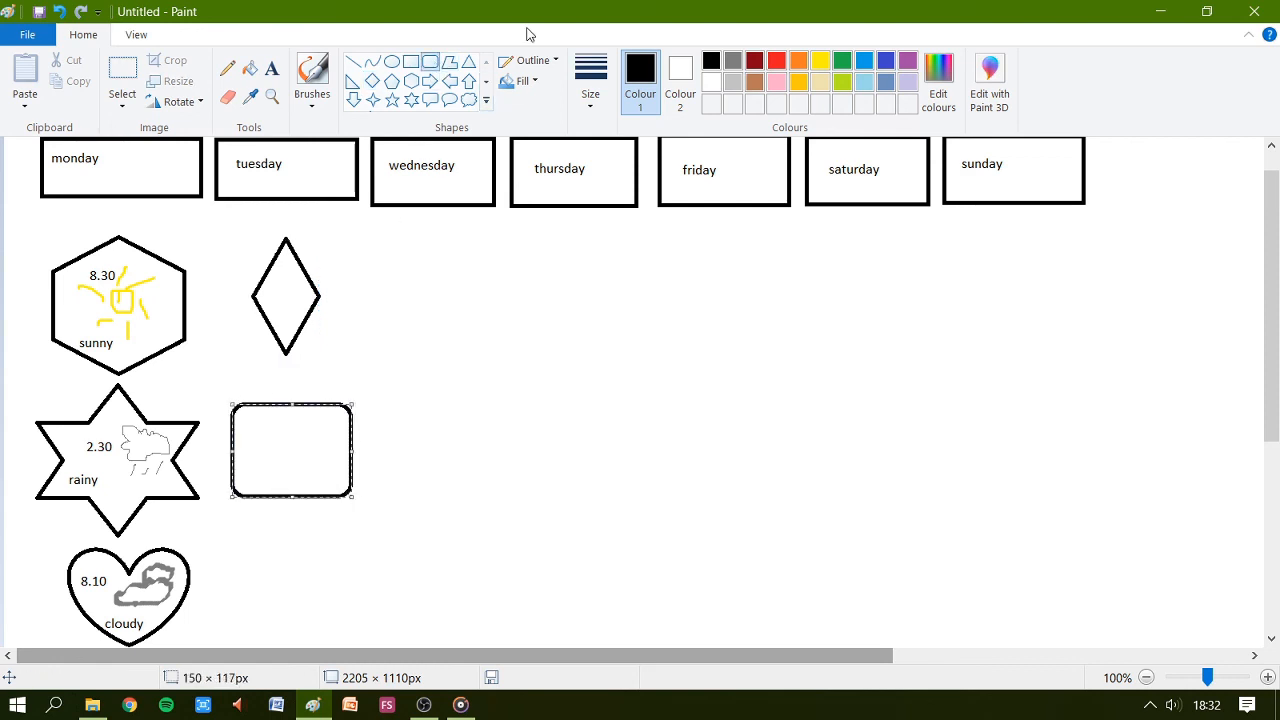
Draw a column of three rectangles, each about 100 × 100 px, to the right of the diamond, rounded rectangle and heart.
click(410, 62)
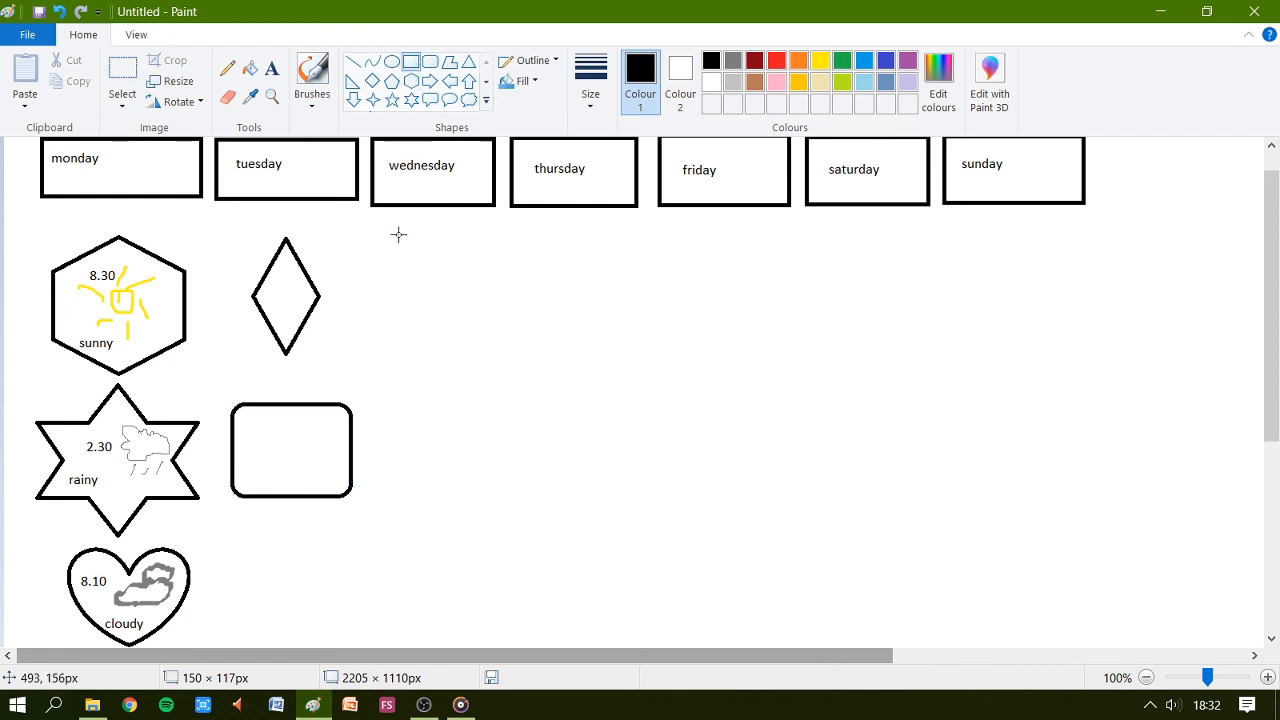
drag(397, 233, 478, 316)
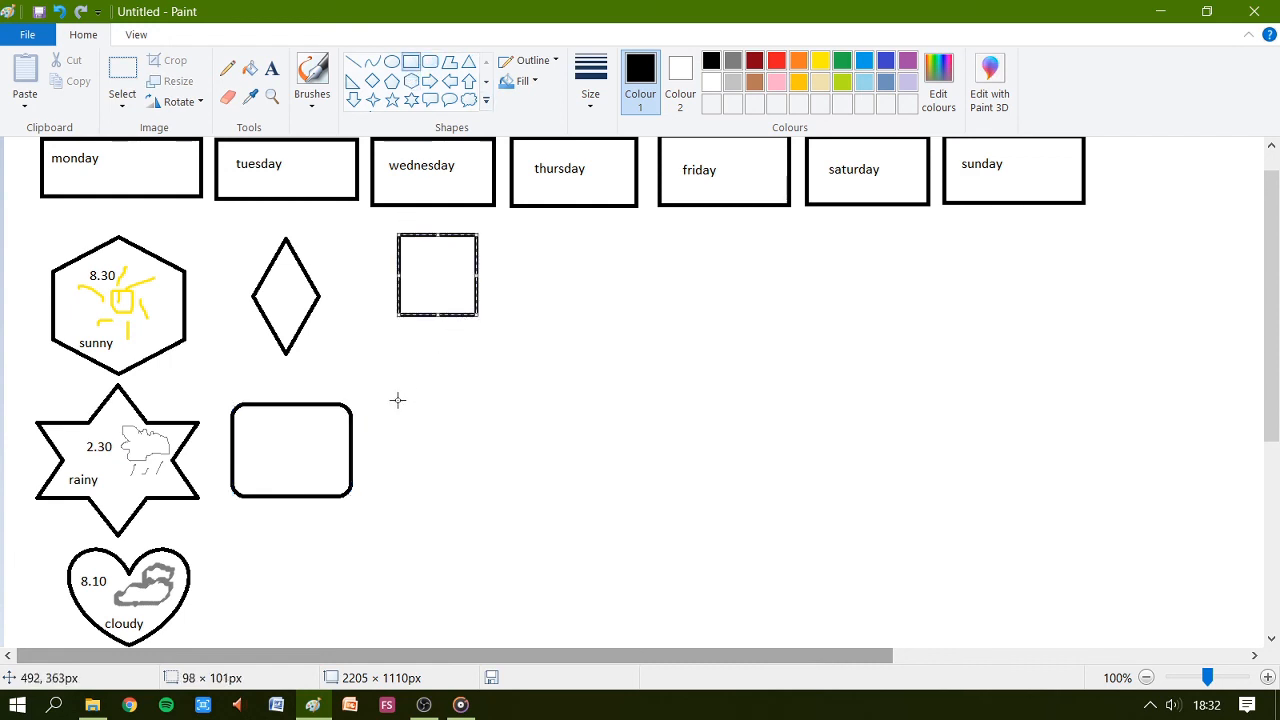
drag(397, 398, 486, 497)
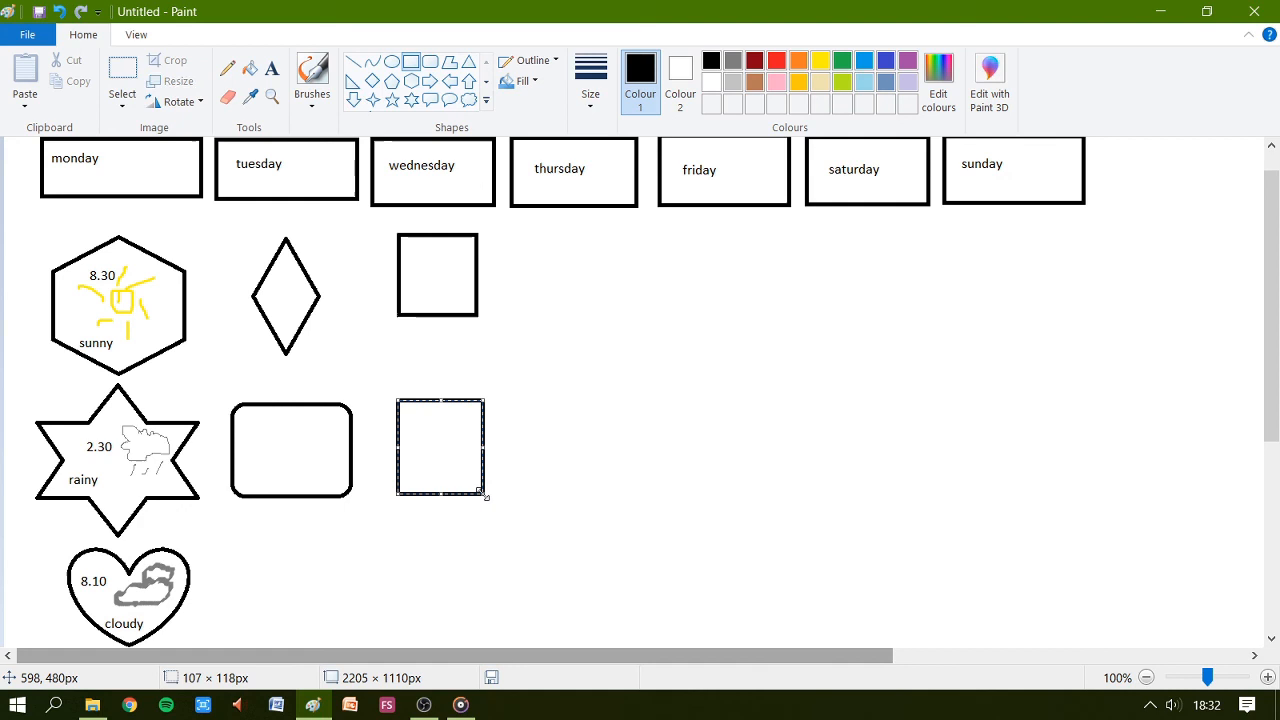
click(390, 553)
drag(397, 545, 483, 628)
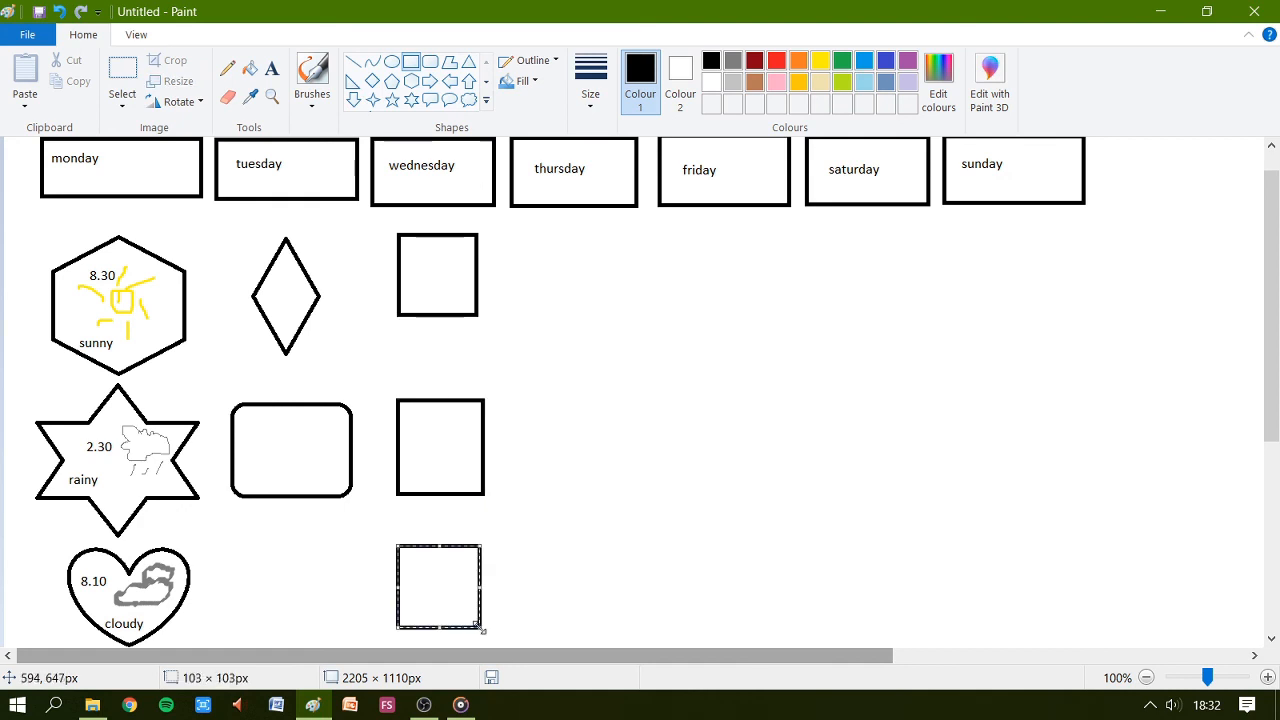